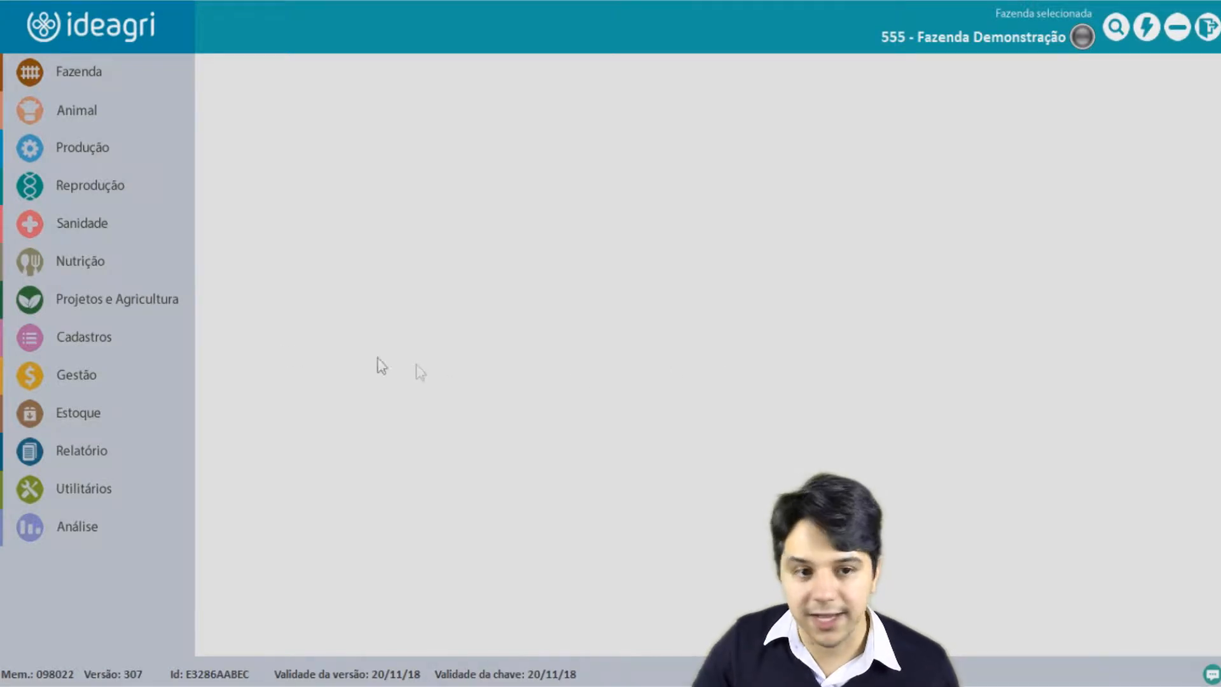
# Open the Centro de custos register, list all cost centres without filters and go over the Agricultura, Pecuária de Corte and Pecuária Leiteira entries.
pyautogui.click(162, 343)
pyautogui.click(290, 69)
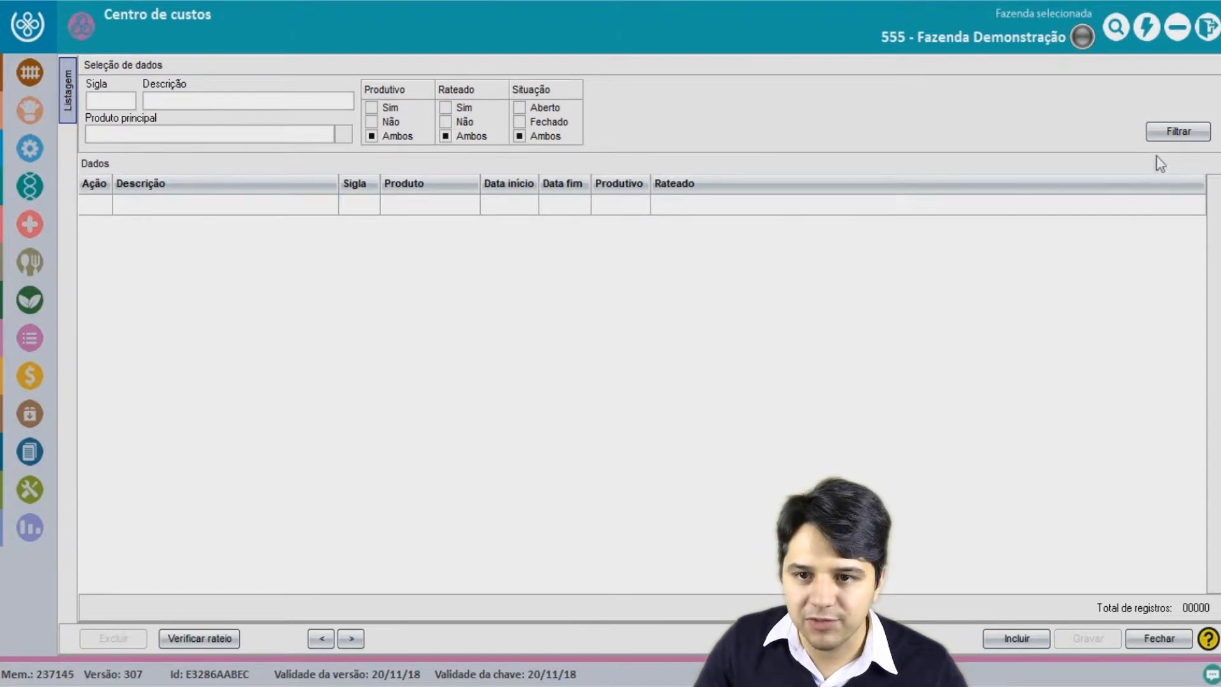
pyautogui.click(1198, 131)
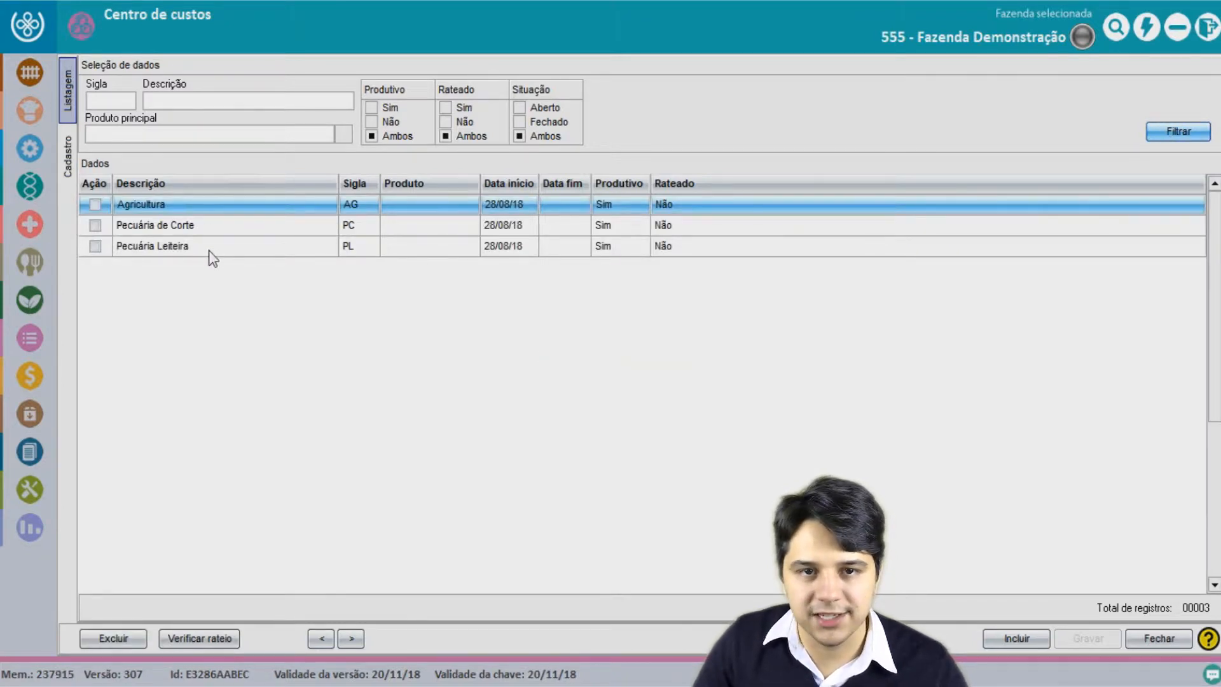
pyautogui.click(209, 249)
pyautogui.click(208, 207)
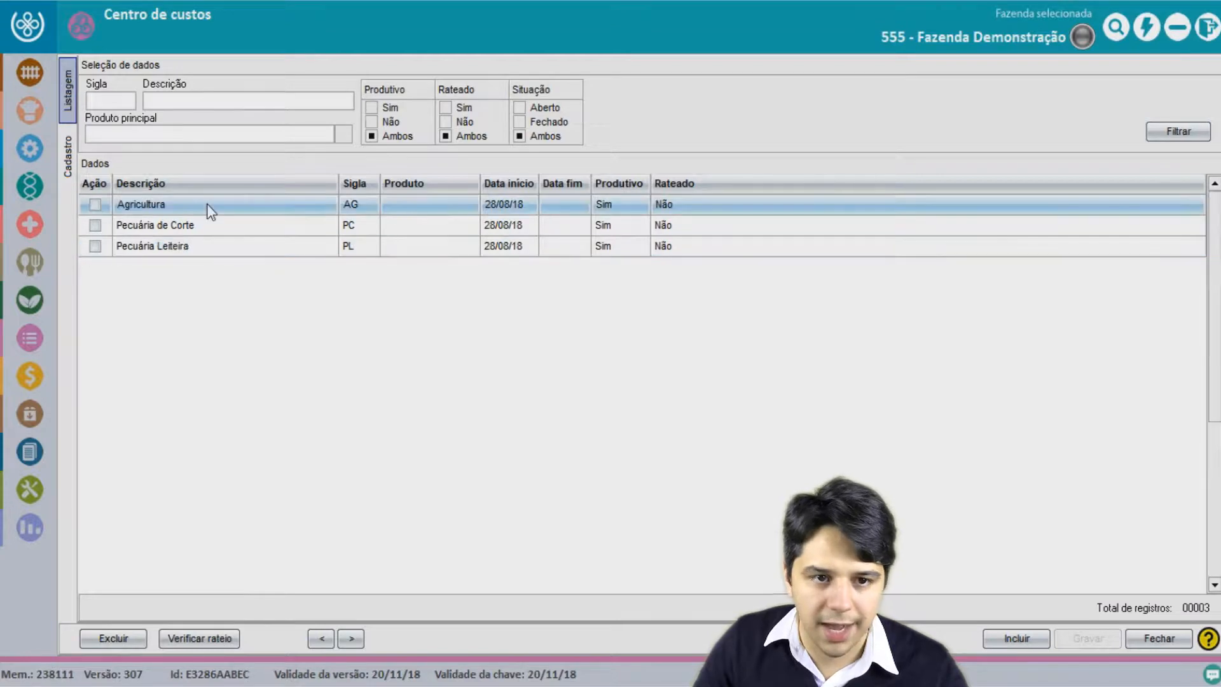
pyautogui.click(206, 223)
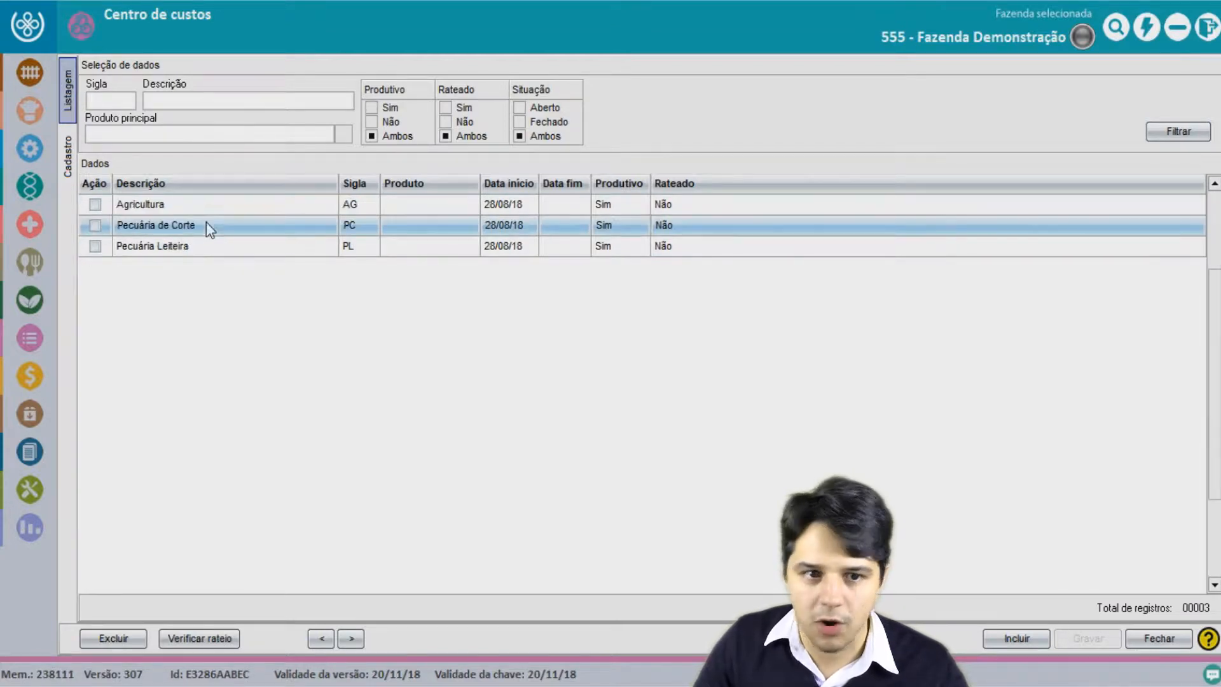
pyautogui.click(209, 255)
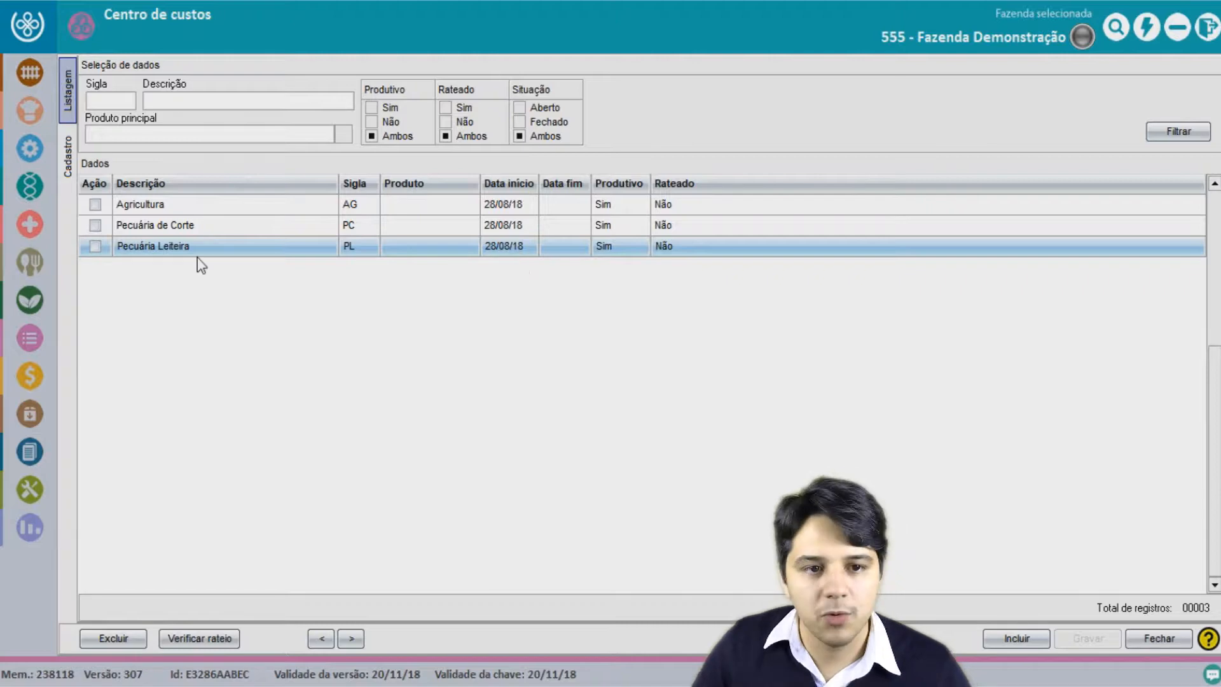
pyautogui.click(166, 208)
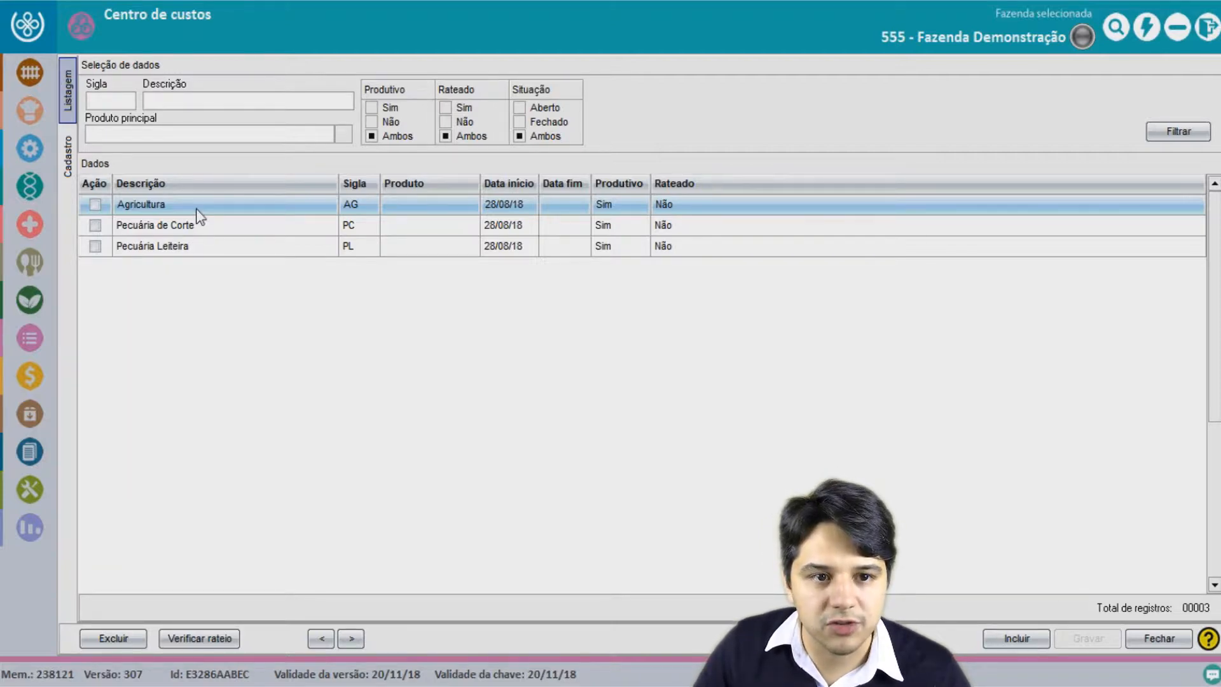
# Open the Agricultura cost centre, set its Data início to 01/01/00 and save the record.
pyautogui.doubleClick(197, 208)
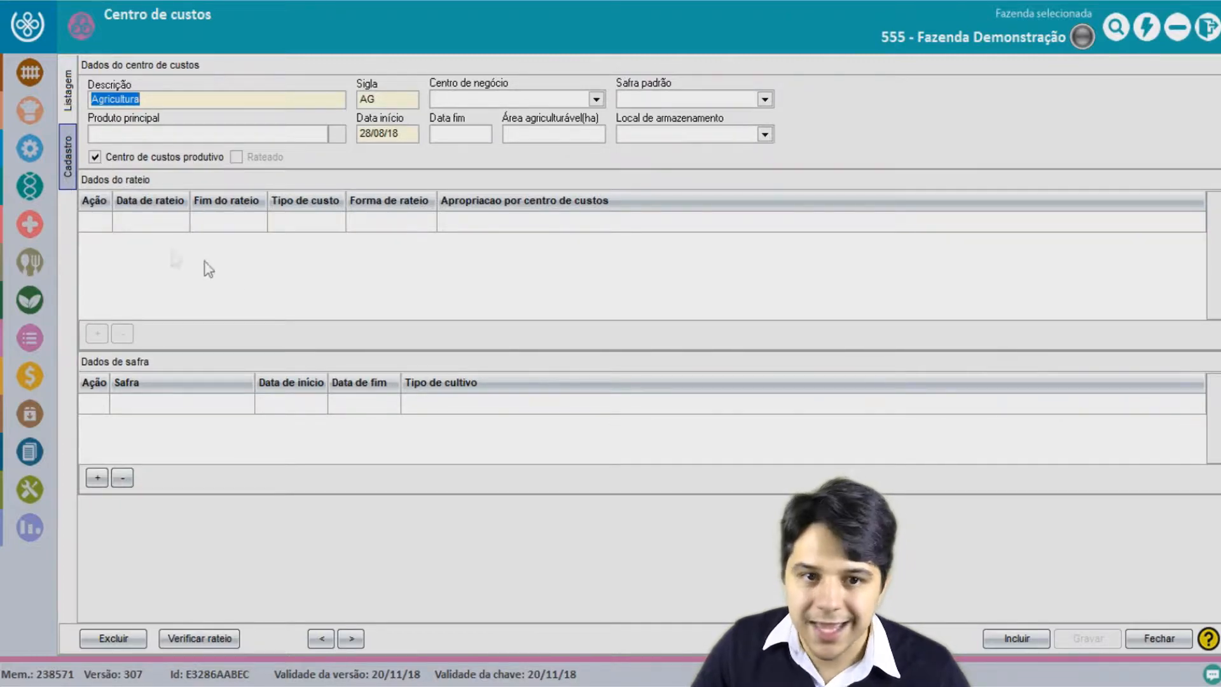
pyautogui.click(404, 136)
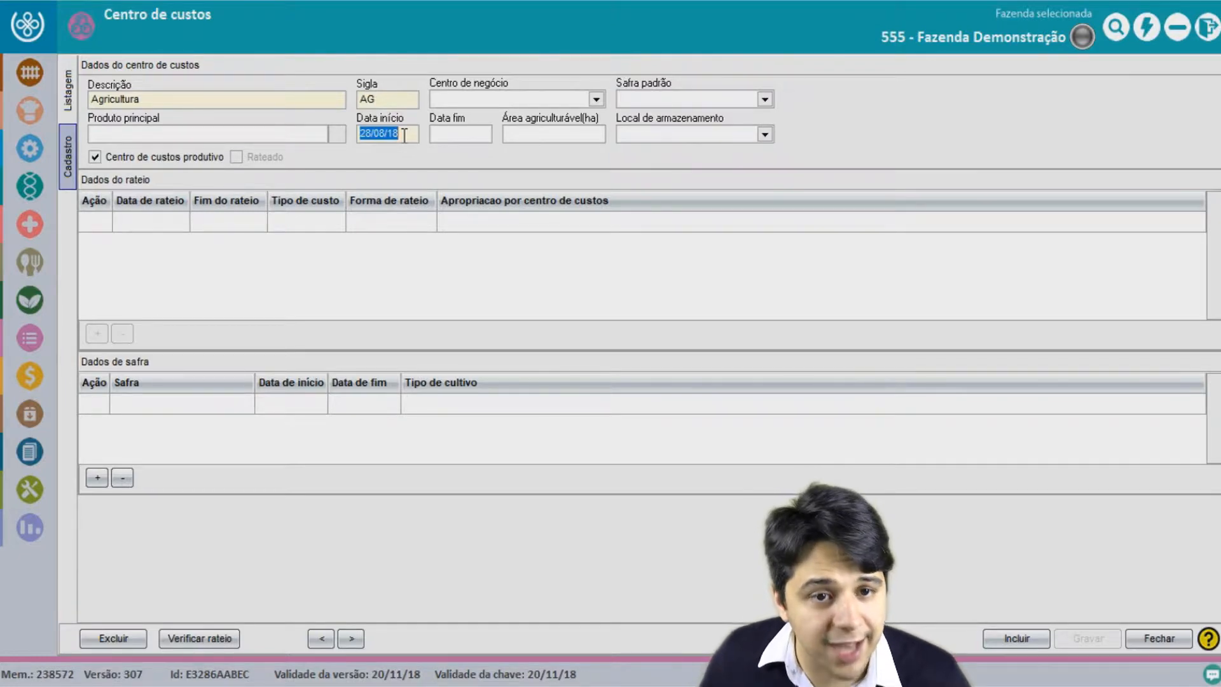
pyautogui.write('01/01/18')
pyautogui.moveTo(404, 135); pyautogui.dragTo(358, 136)
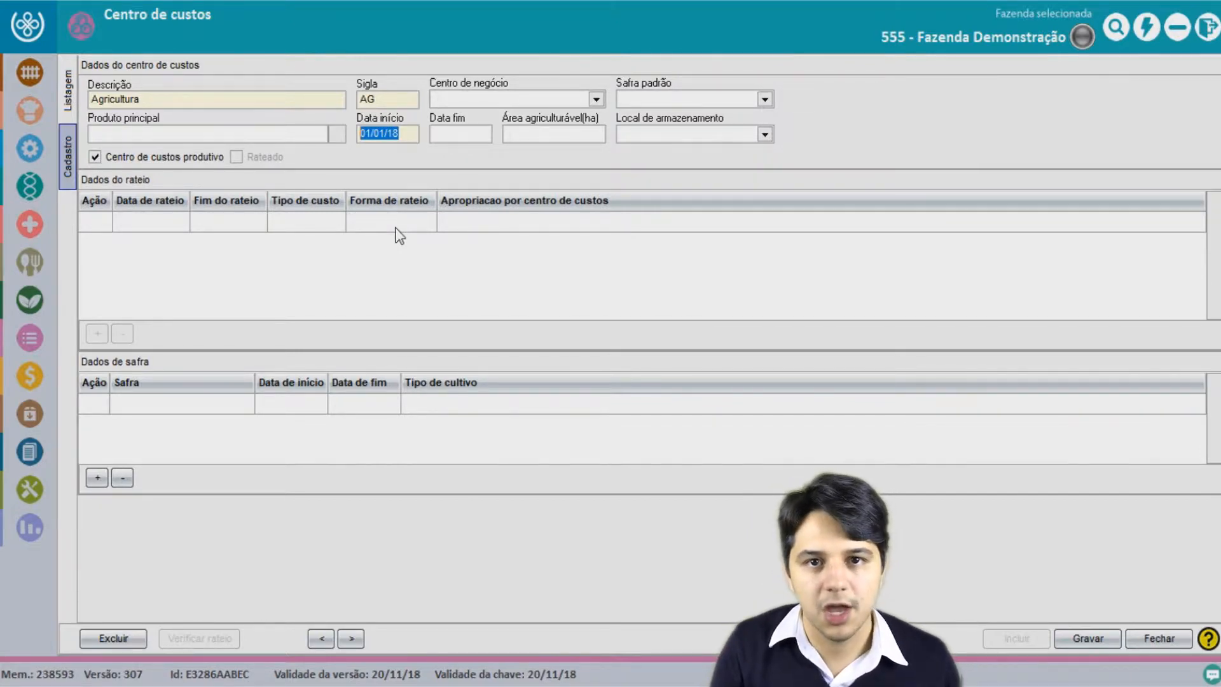
pyautogui.write('010100')
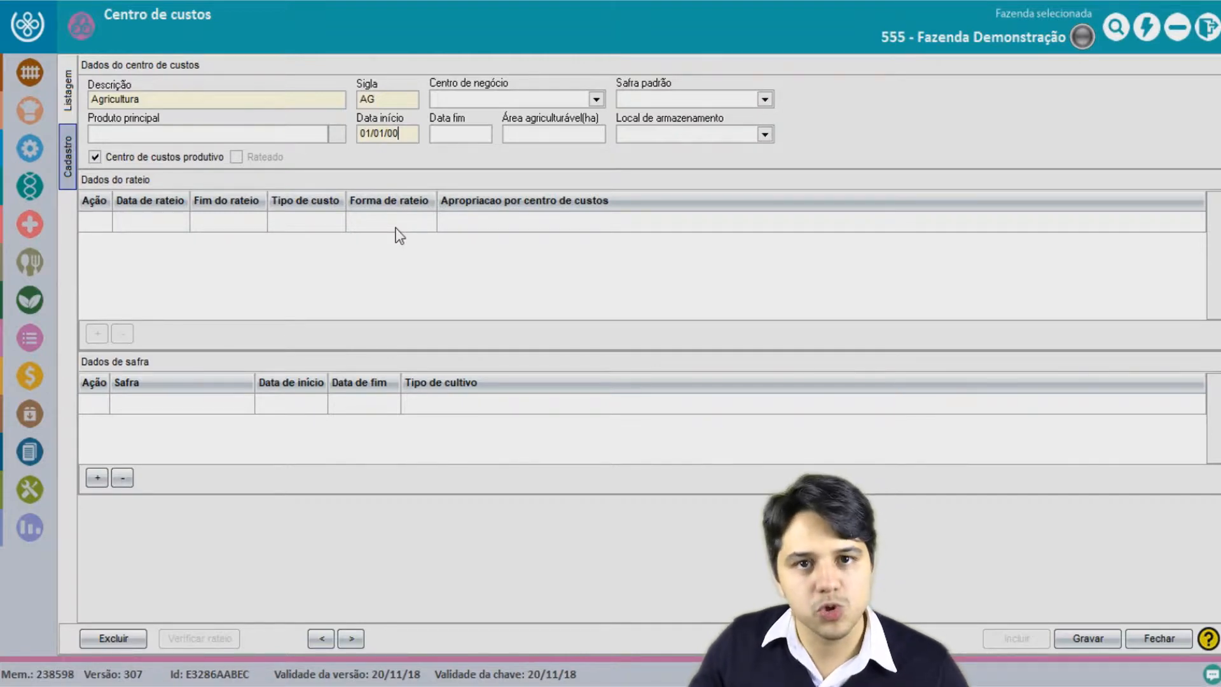
pyautogui.doubleClick(153, 99)
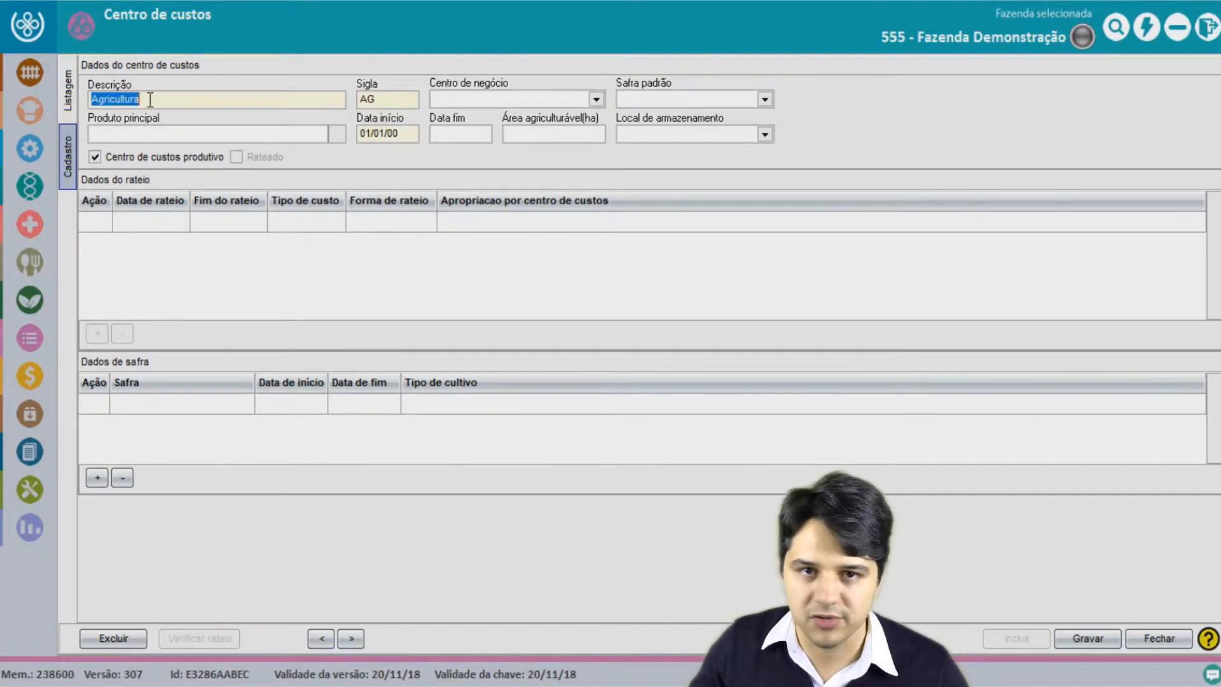
pyautogui.doubleClick(400, 99)
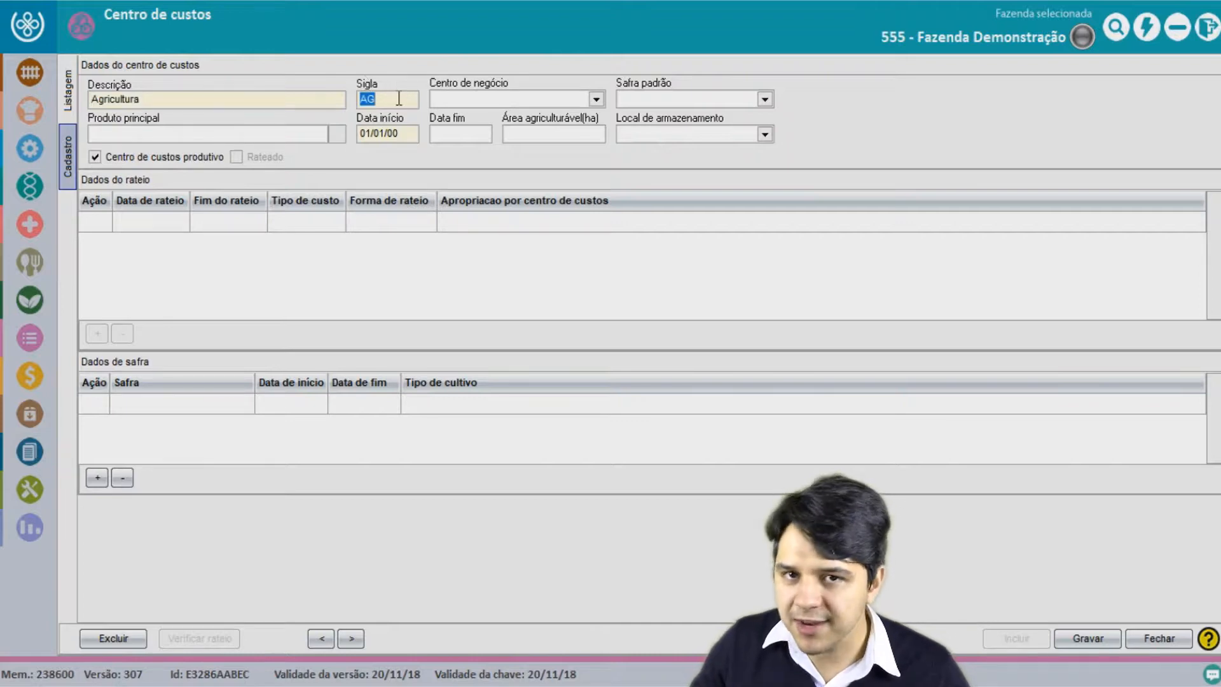
pyautogui.click(1088, 639)
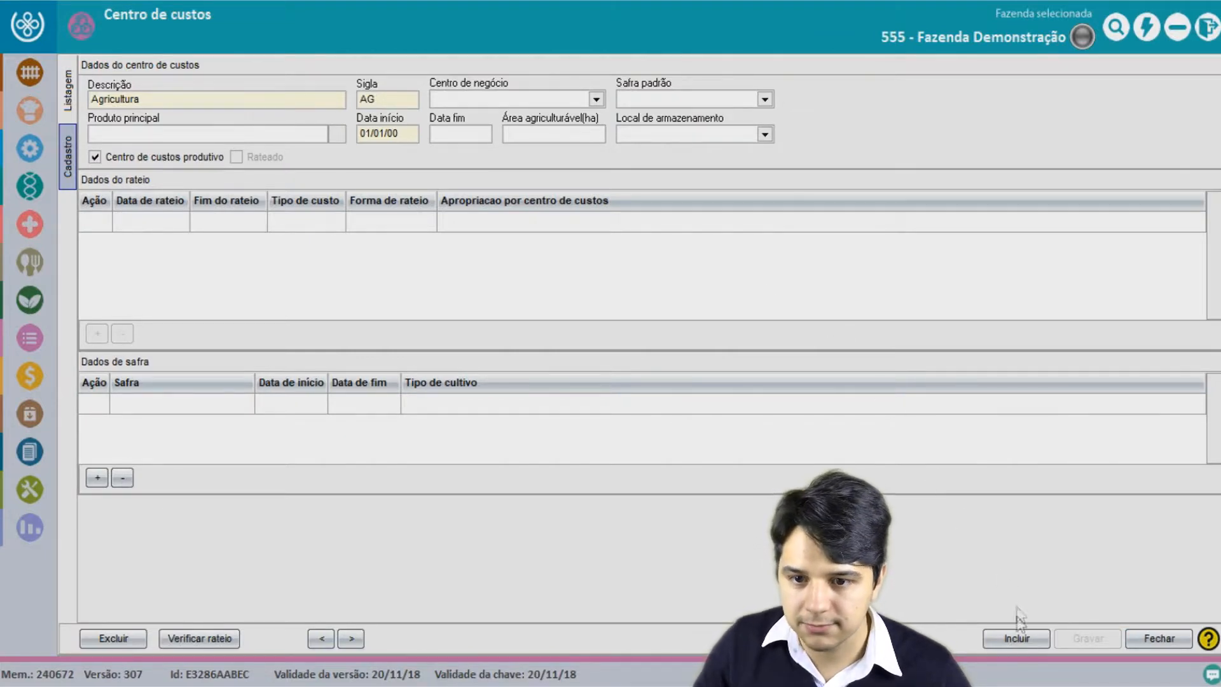
# Add a new cost centre with the description Suinocultura, Sigla SUIN and Data início 01/01/00.
pyautogui.click(1017, 639)
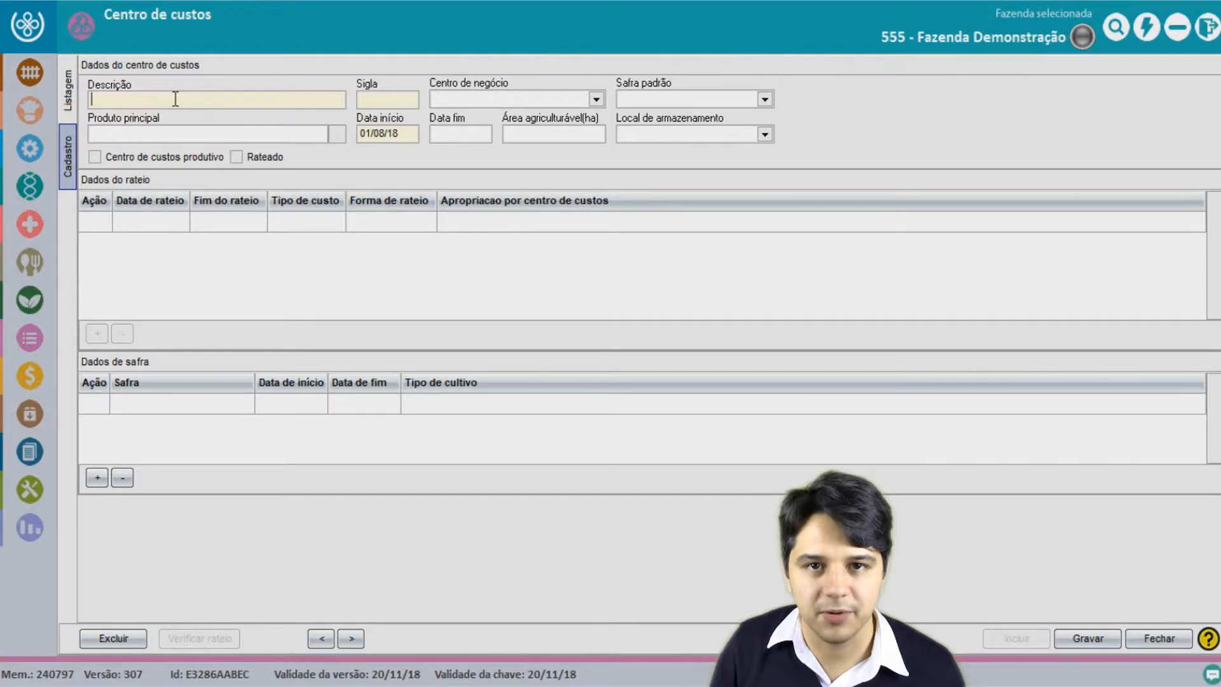
pyautogui.write('Suinocultura')
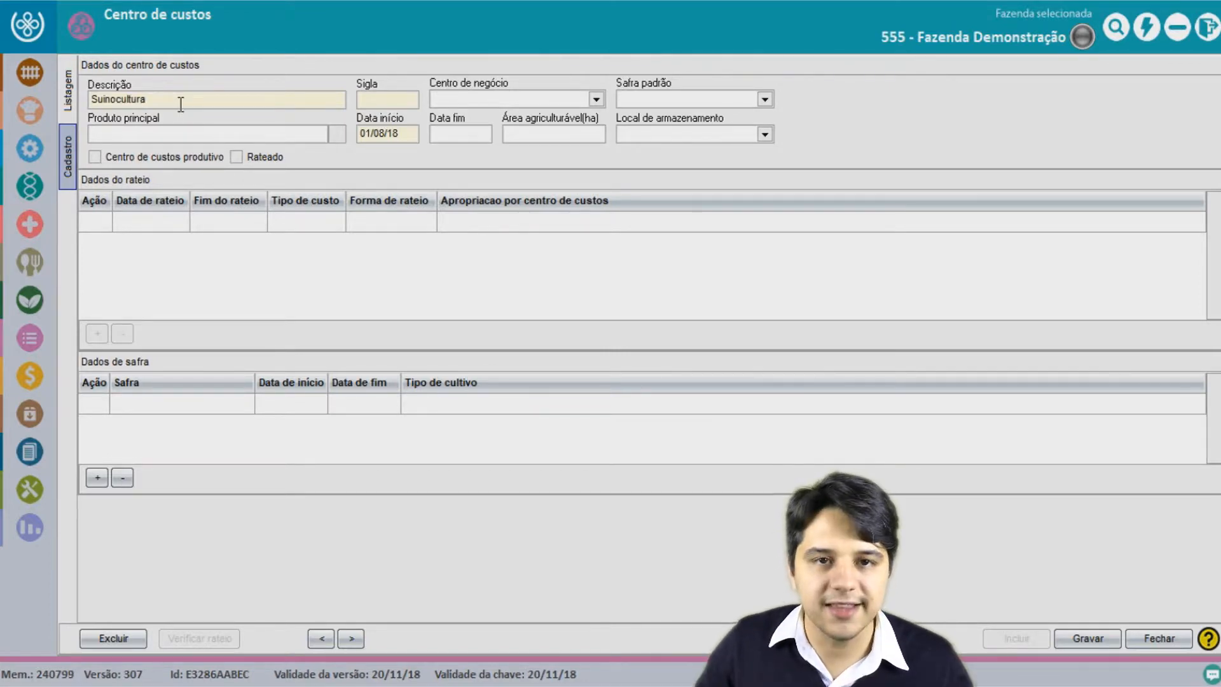
pyautogui.click(404, 99)
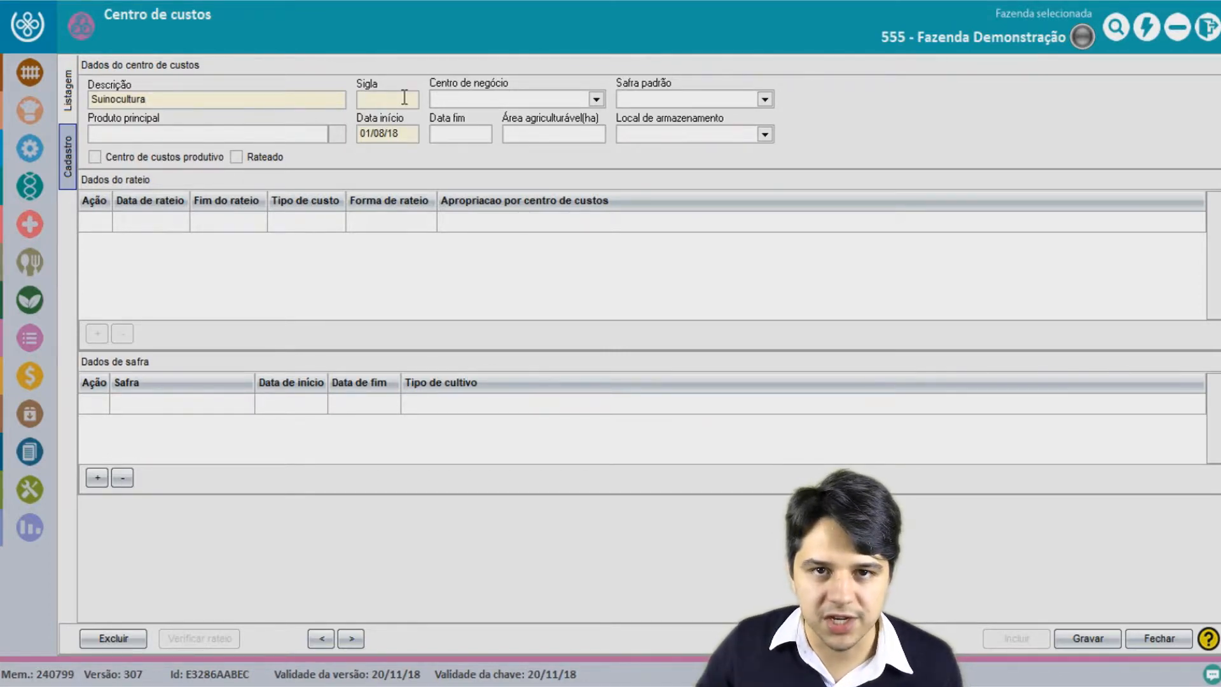
pyautogui.write('SUIN')
pyautogui.doubleClick(414, 139)
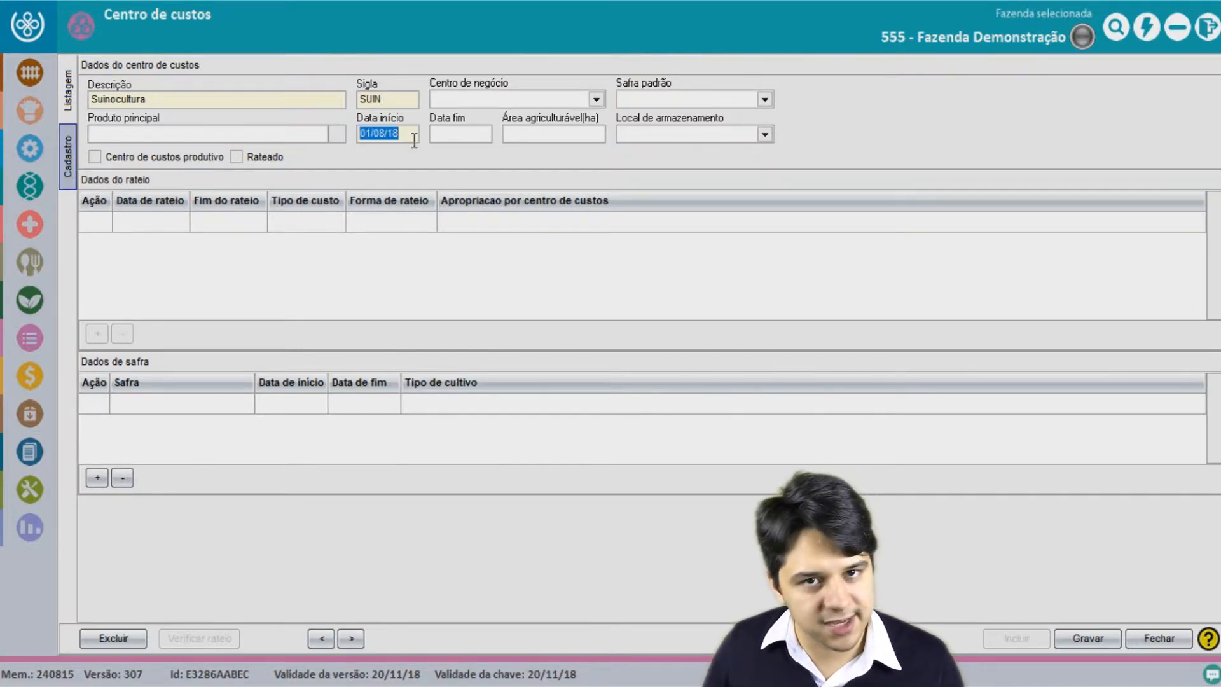
pyautogui.write('01/')
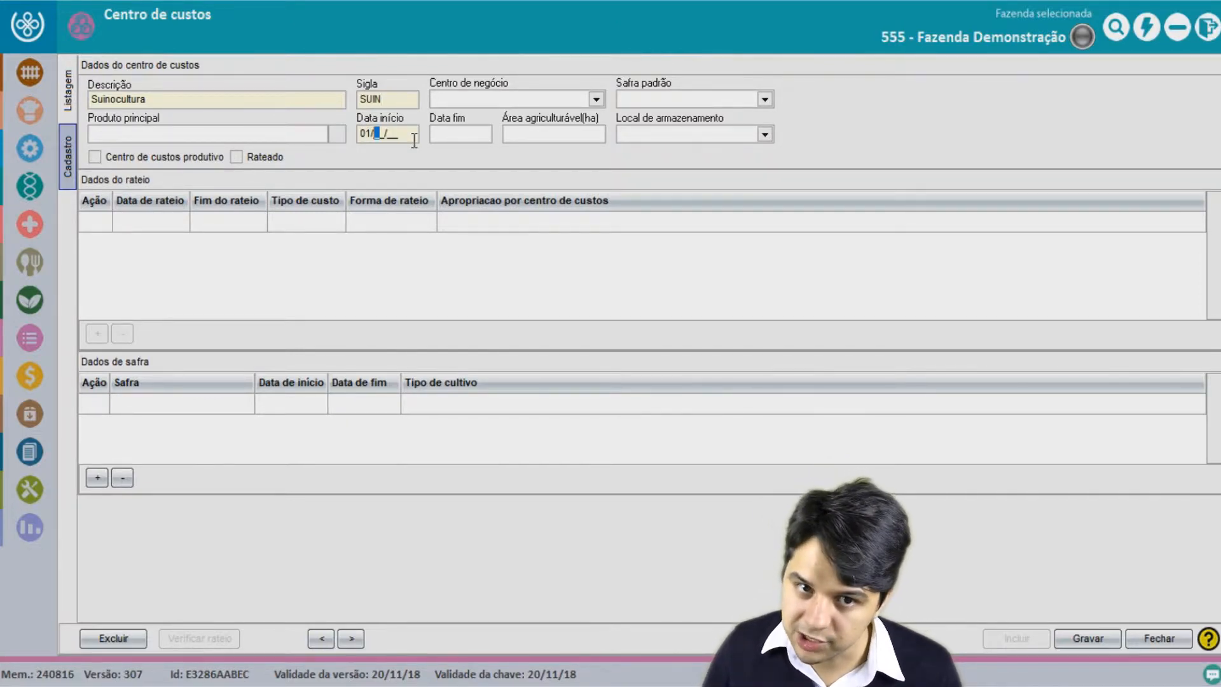
pyautogui.write('01/')
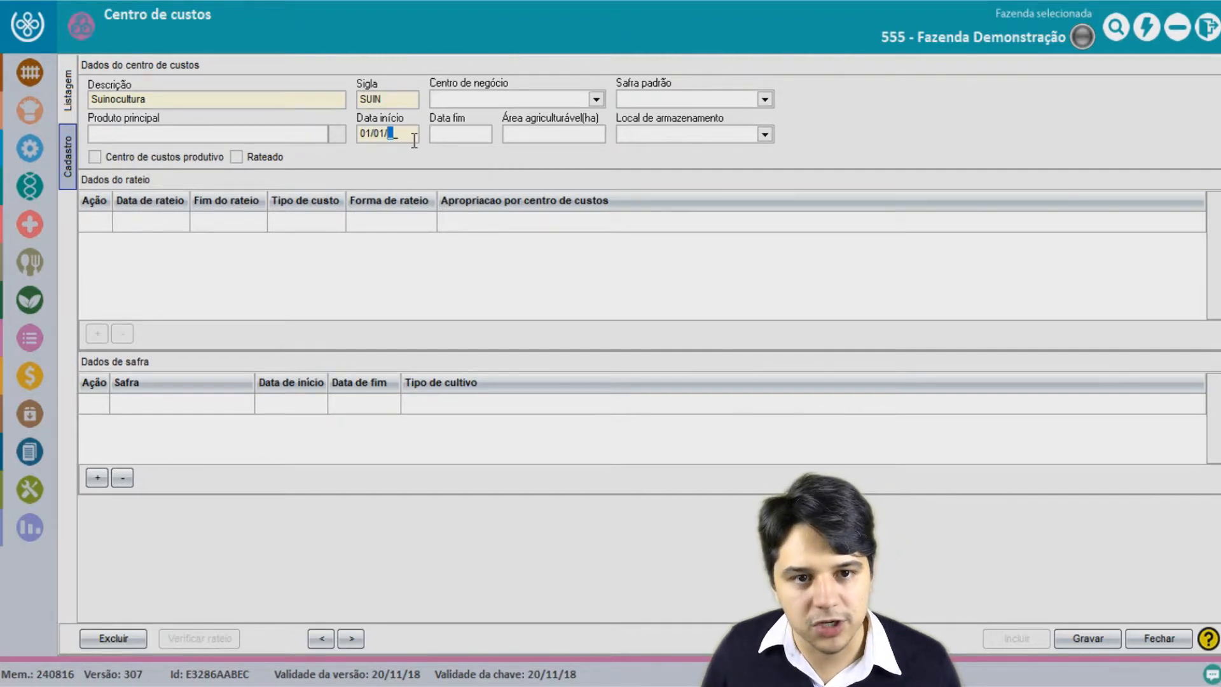
pyautogui.write('00')
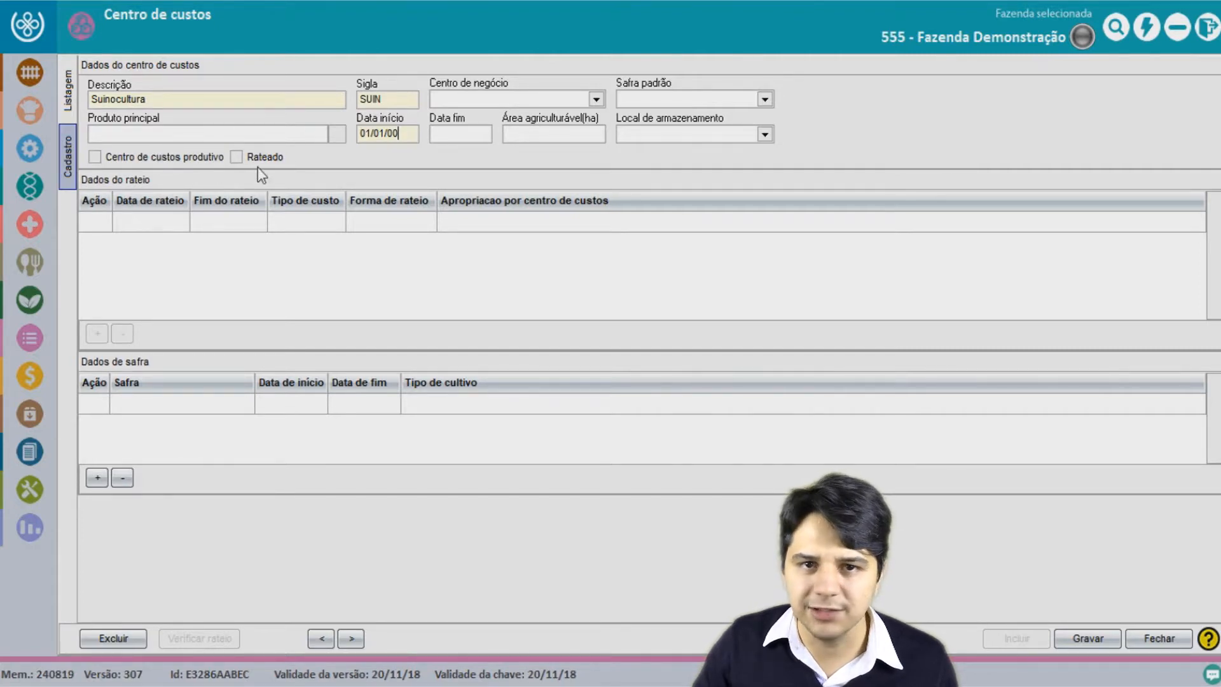
# Mark the Suinocultura cost centre as Centro de custos produtivo and save the record.
pyautogui.click(95, 157)
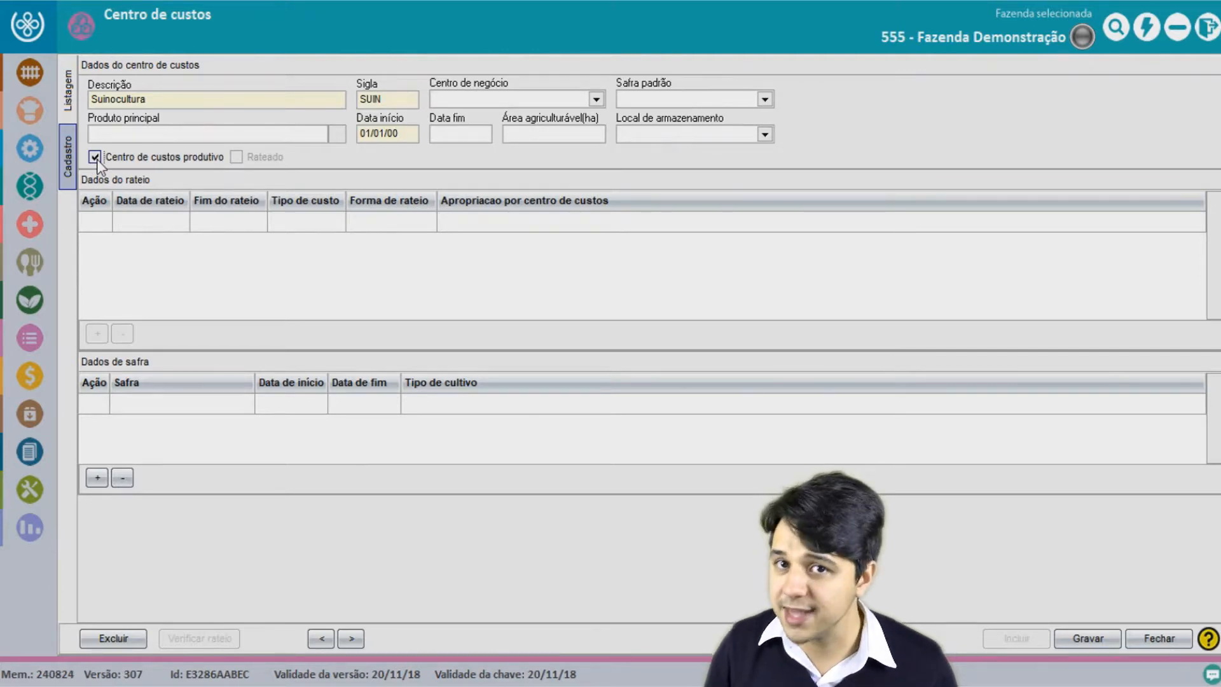
pyautogui.click(95, 157)
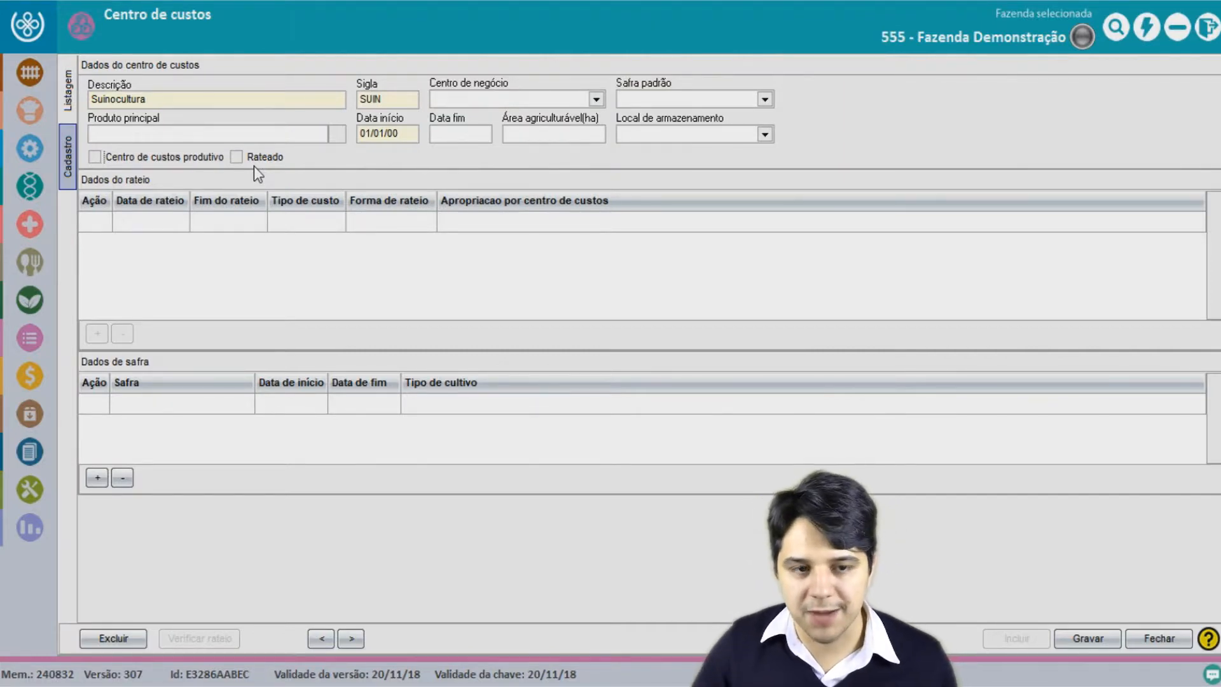
pyautogui.click(97, 162)
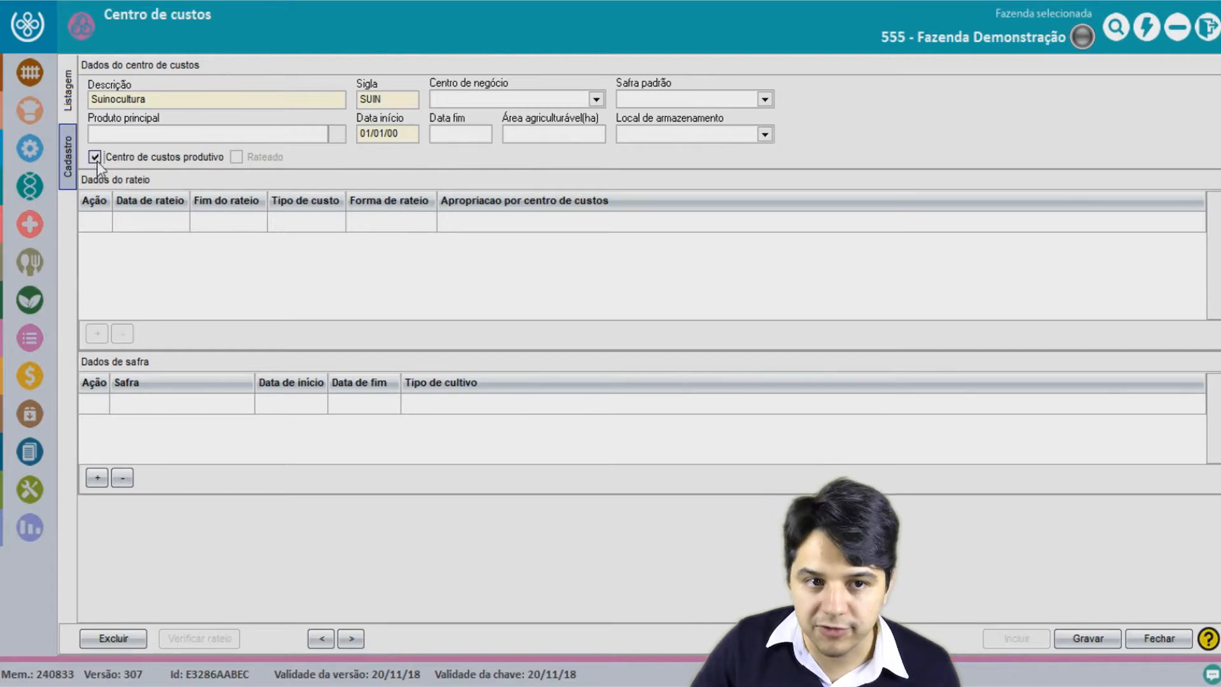
pyautogui.click(548, 133)
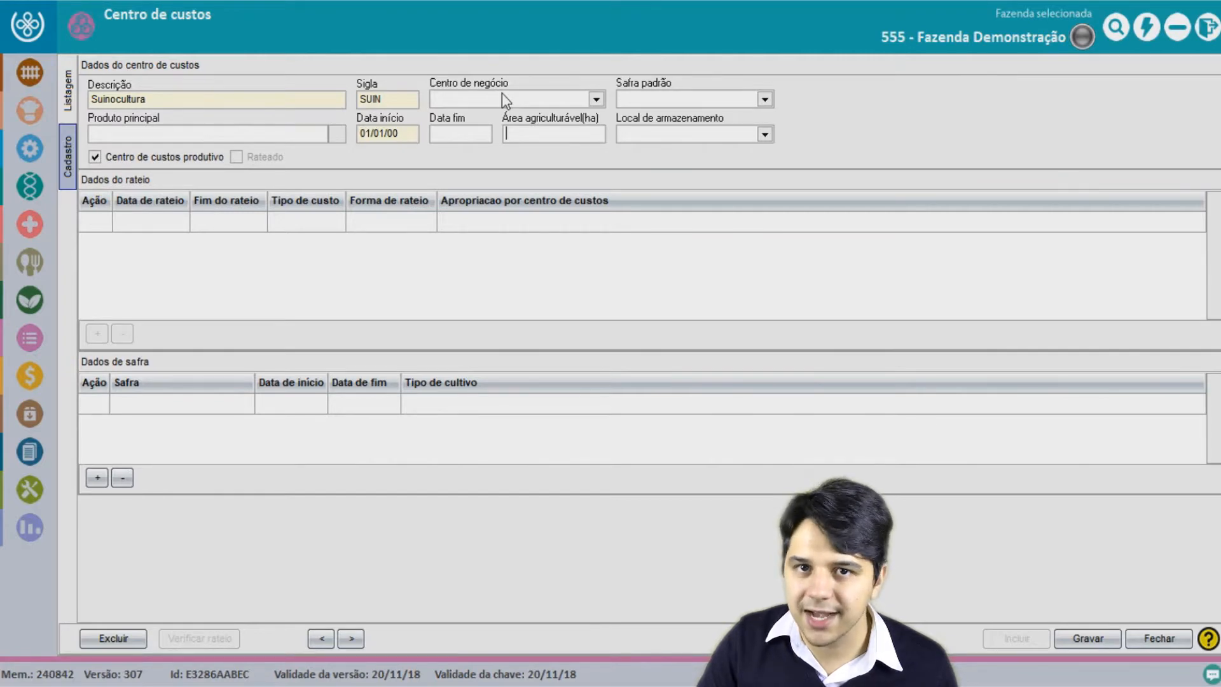
pyautogui.click(1080, 639)
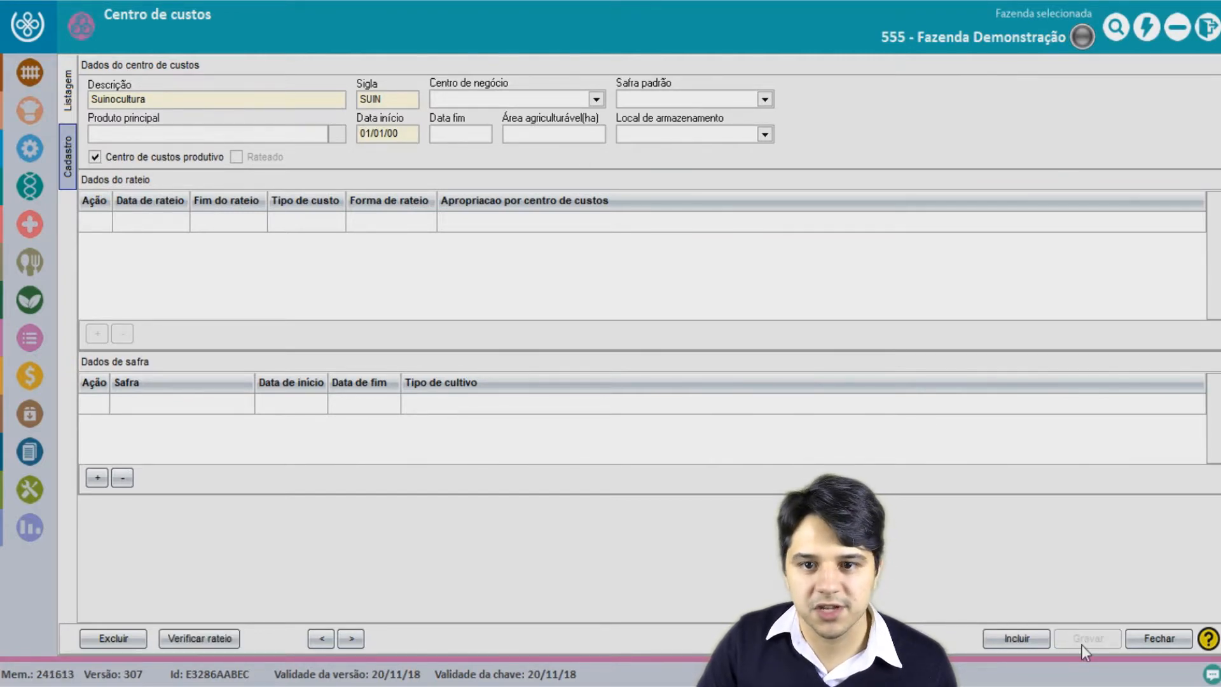
# Add a new cost centre named Administrativo with Sigla ADM and Data início 01/01/00, and mark it as Rateado.
pyautogui.click(1038, 643)
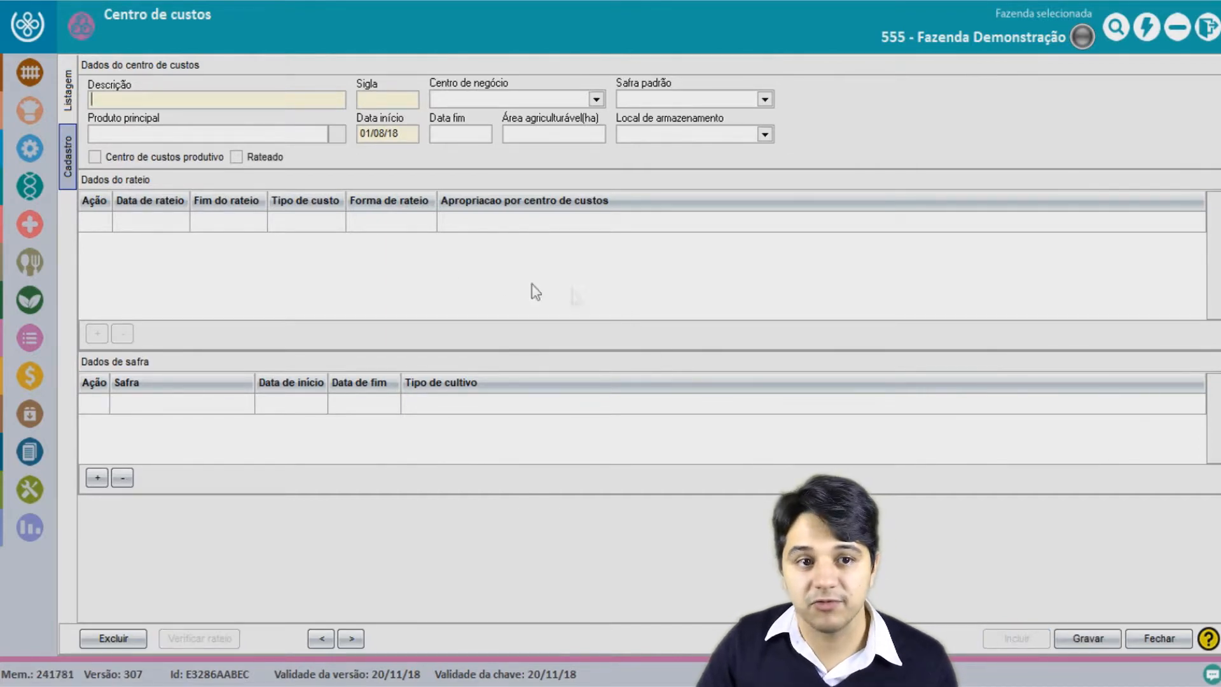
pyautogui.write('Administrativo')
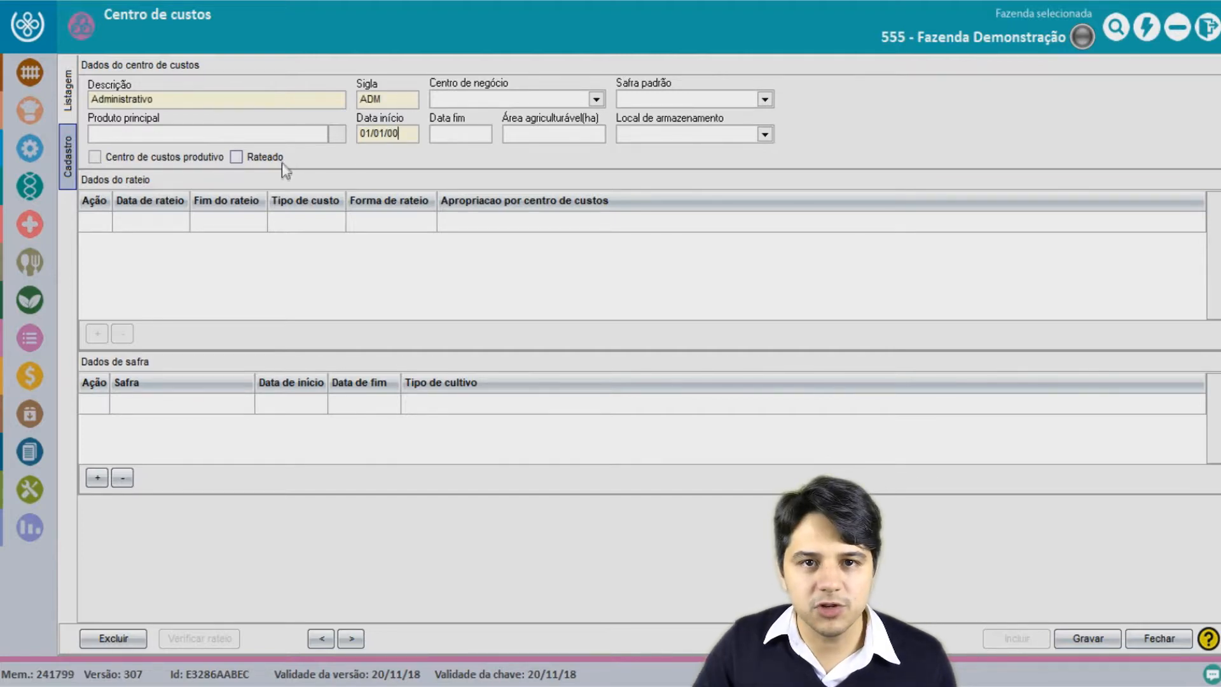
pyautogui.click(269, 160)
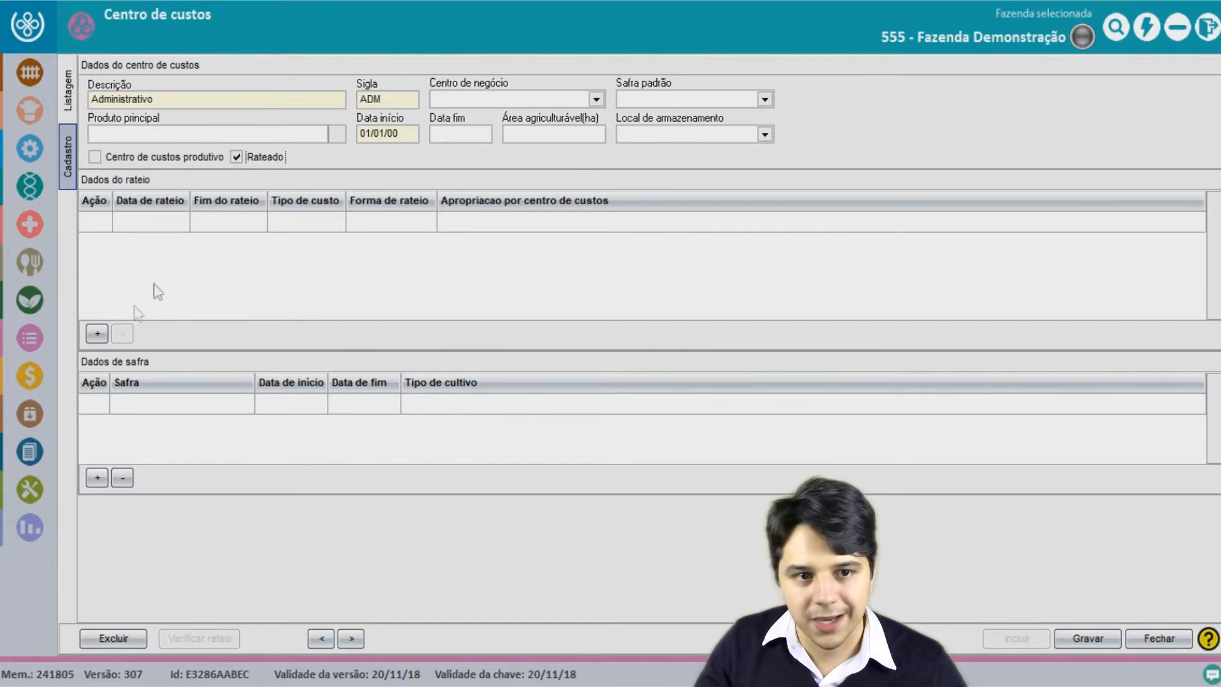
# Add a rateio entry to the Administrativo cost centre and set its Data de rateio to 01/01/00.
pyautogui.click(100, 341)
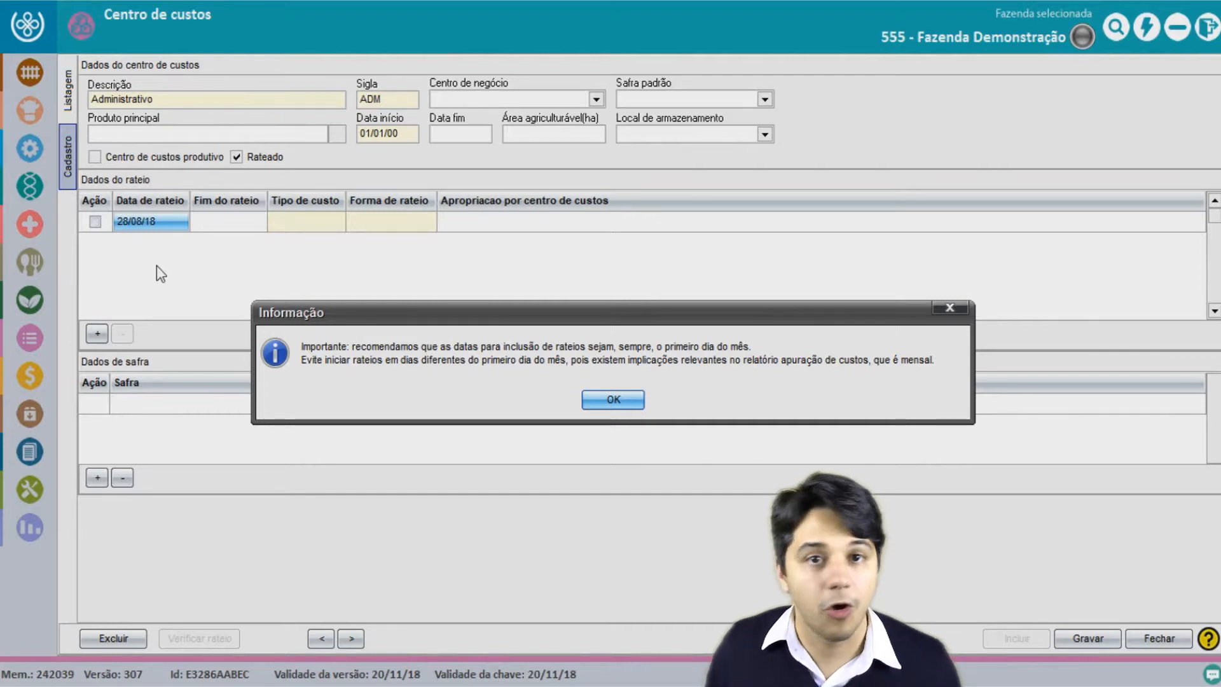
pyautogui.press('Return')
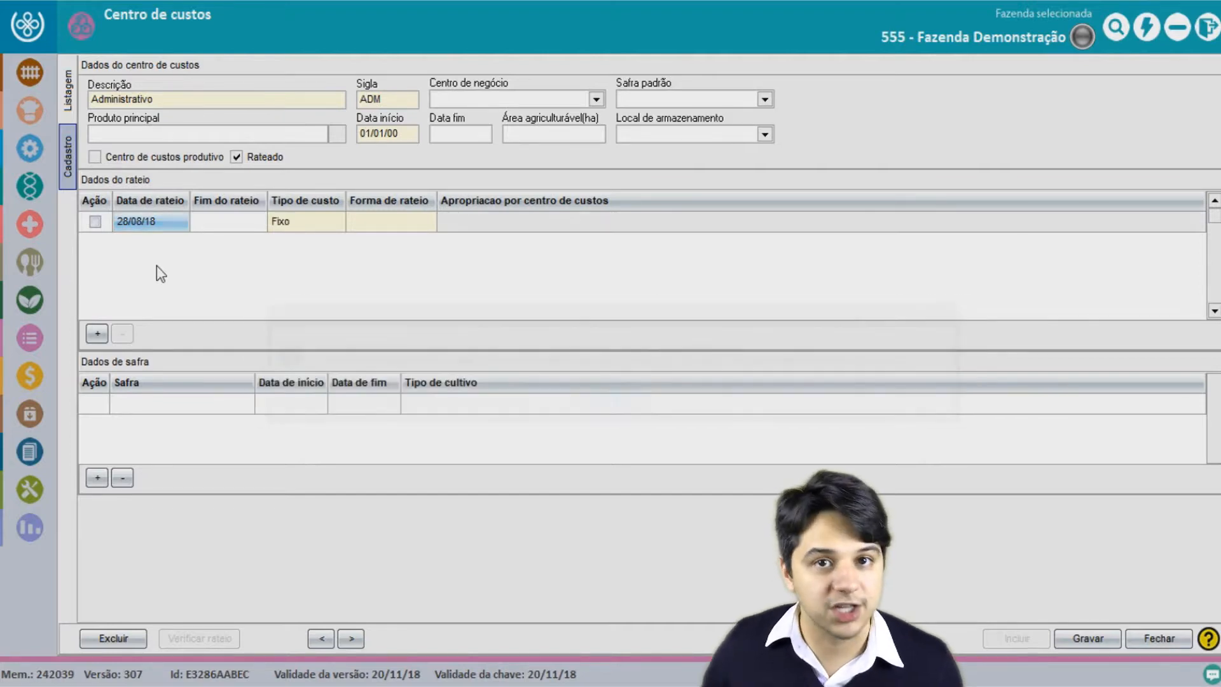
pyautogui.click(165, 230)
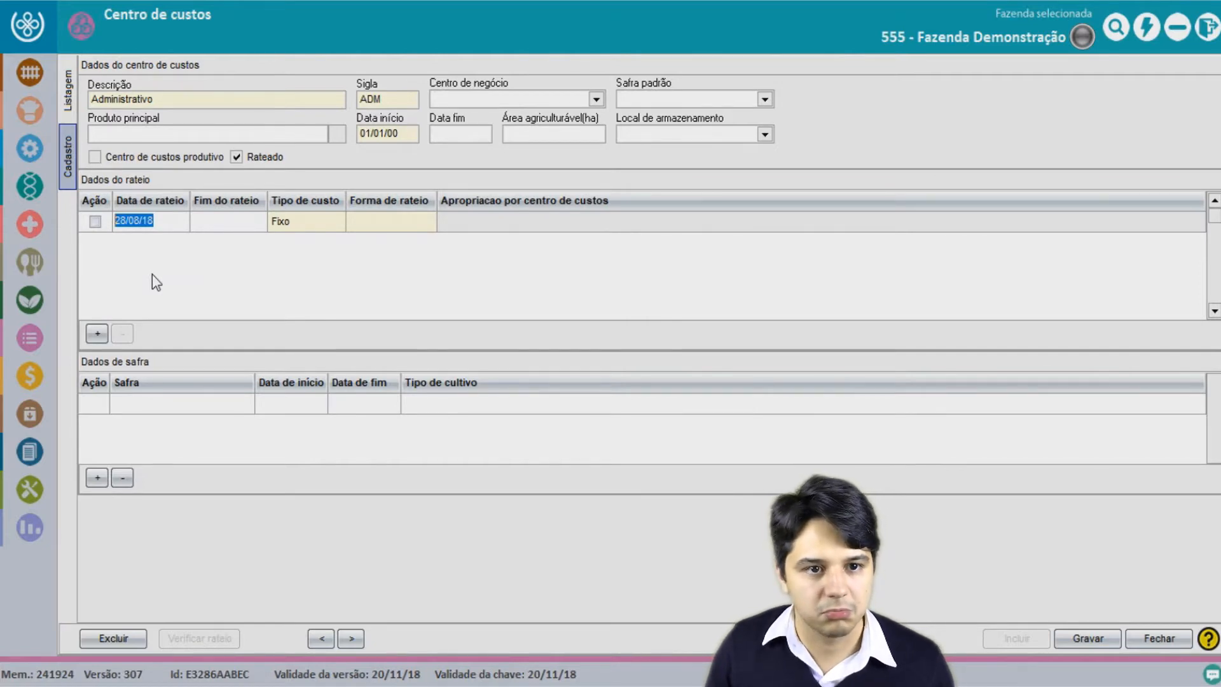
pyautogui.write('01/01/00')
# Set the Forma de rateio of the 01/01/00 rateio entry to Especificado.
pyautogui.click(422, 229)
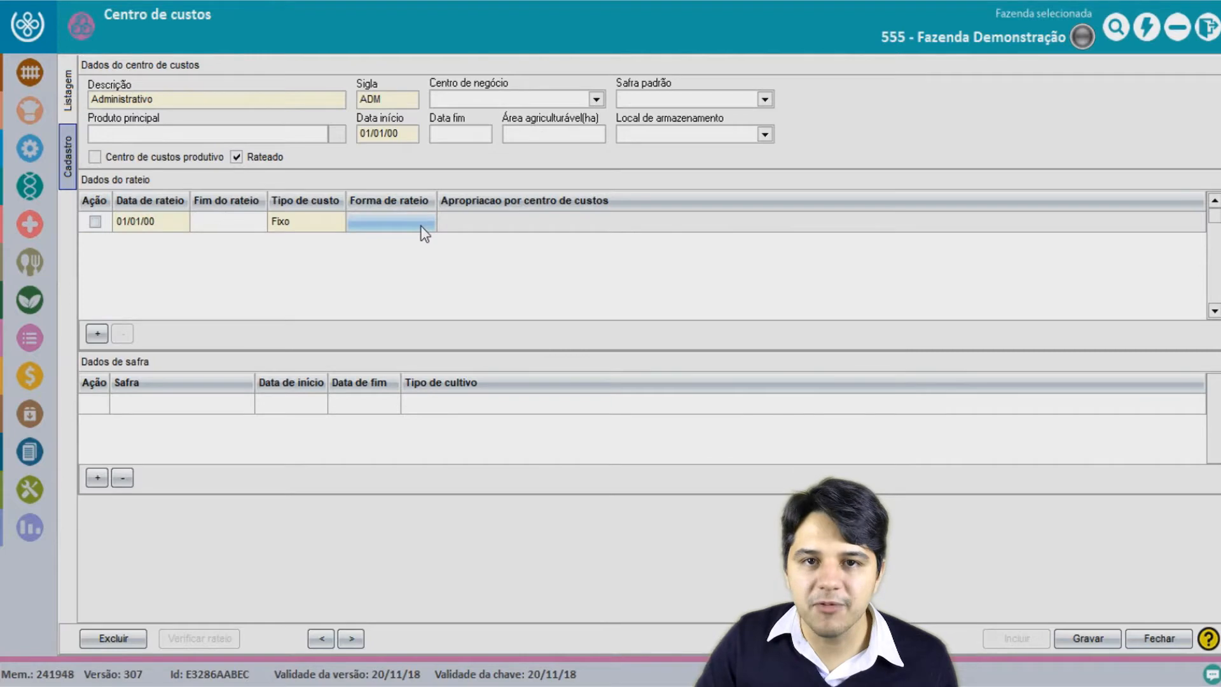
pyautogui.click(424, 233)
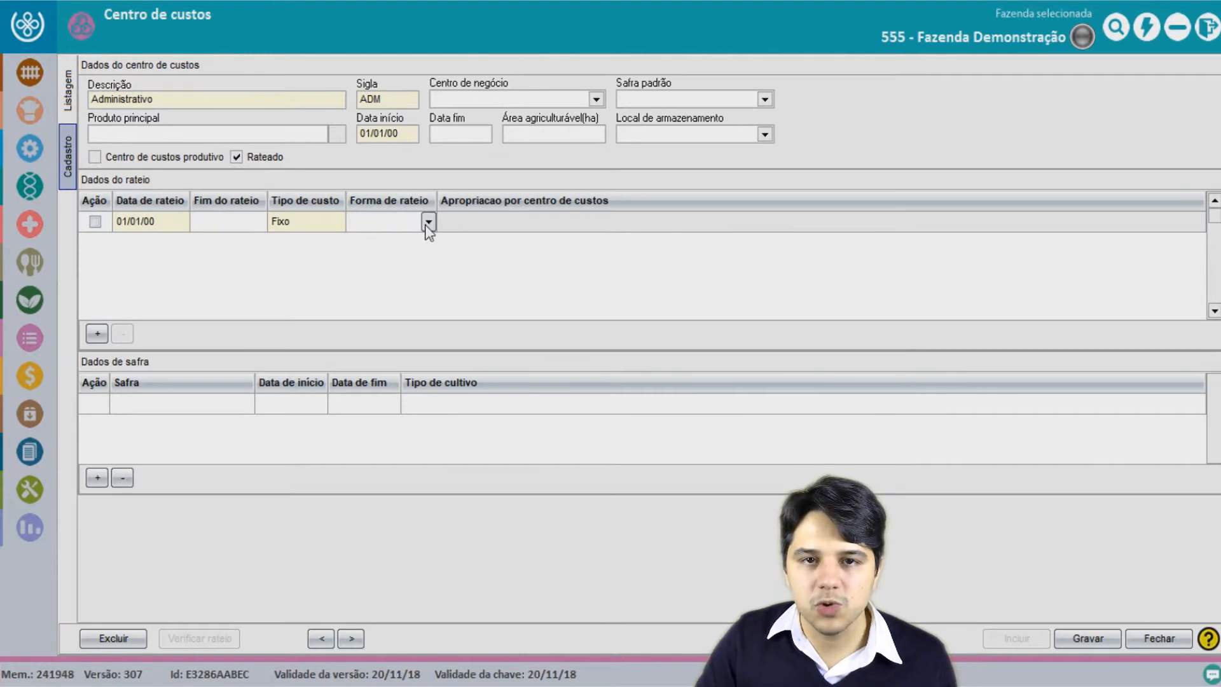
pyautogui.click(428, 223)
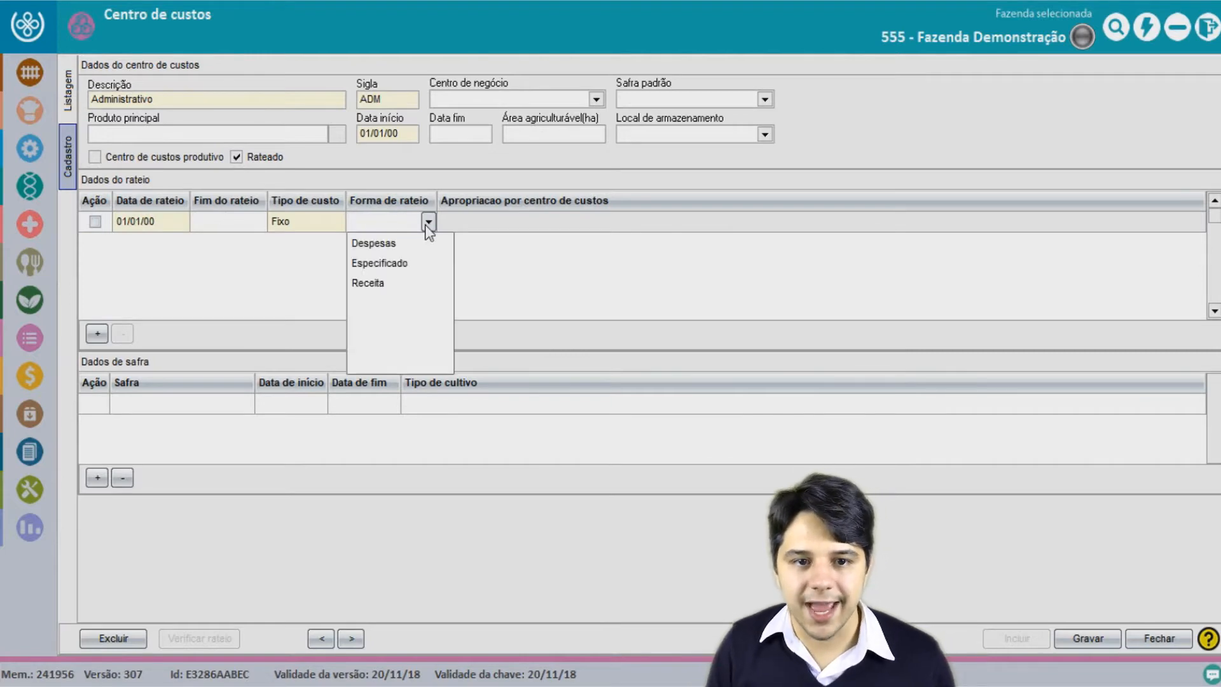
pyautogui.press('Down')
pyautogui.press('Down')
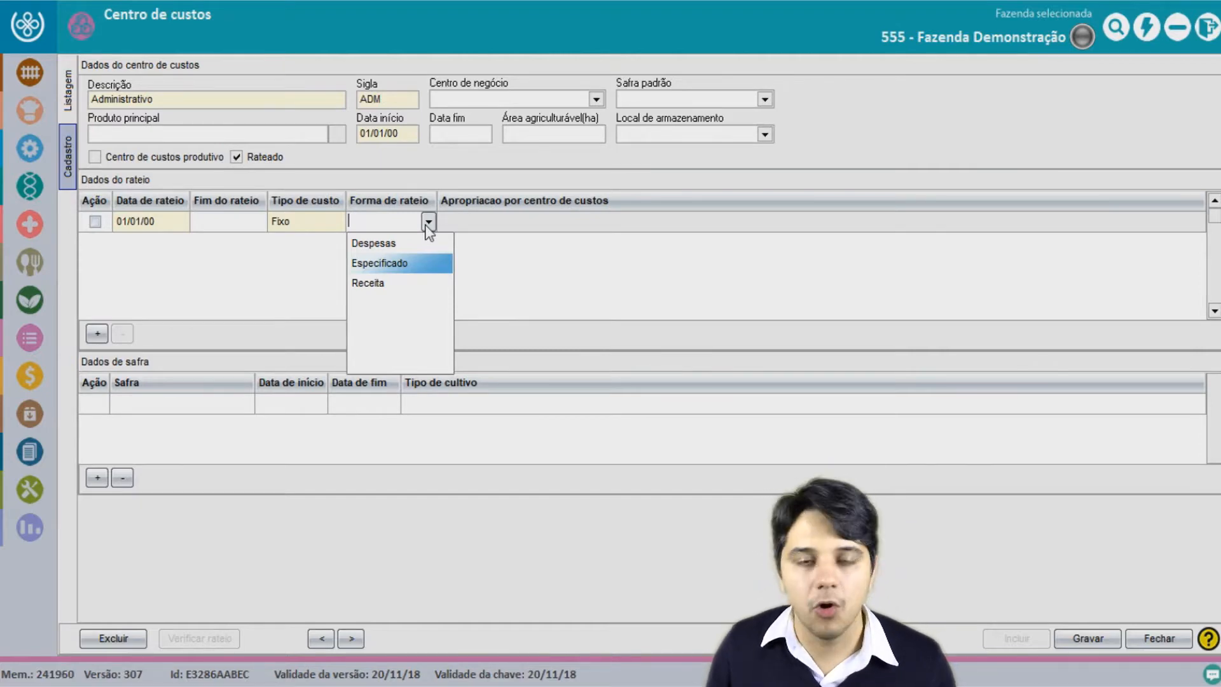
pyautogui.press('Up')
pyautogui.press('Down')
pyautogui.press('Down')
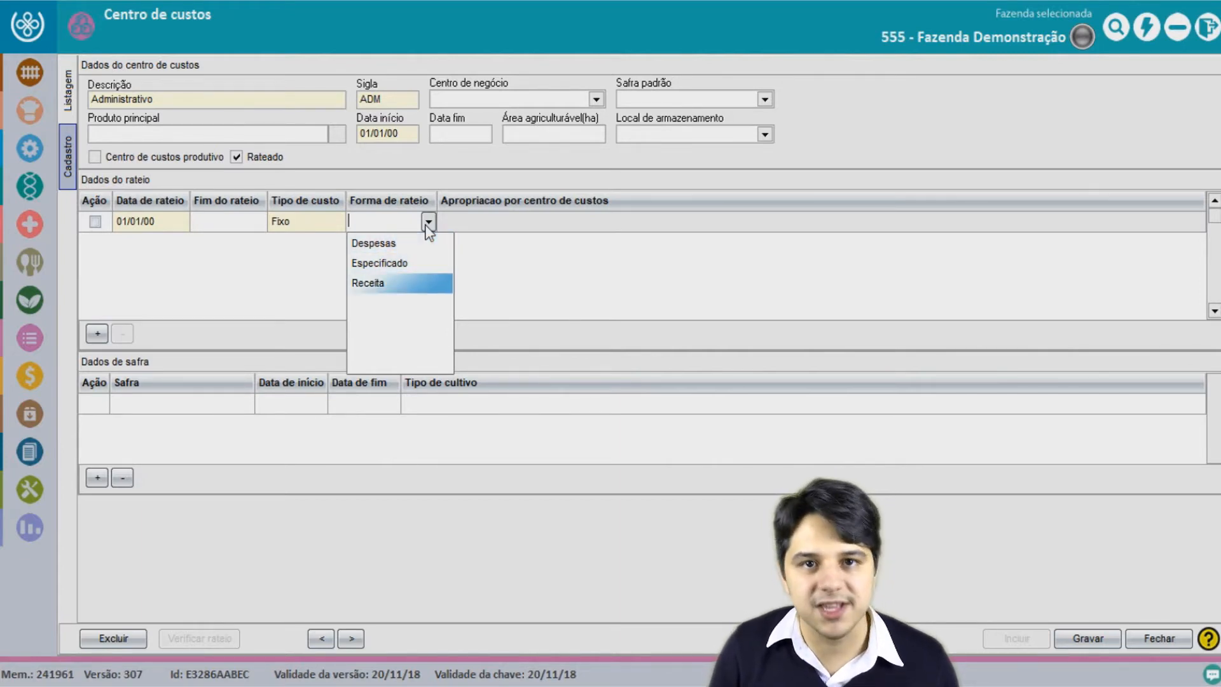
pyautogui.press('Up')
pyautogui.press('Up')
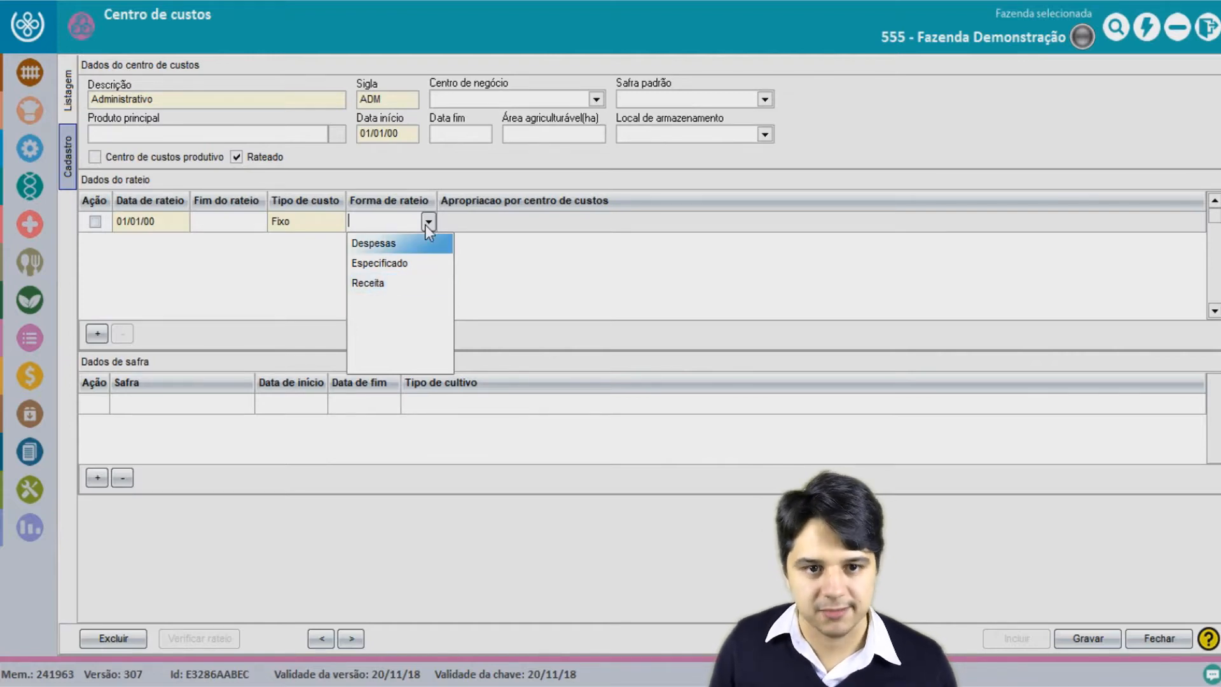
pyautogui.press('Return')
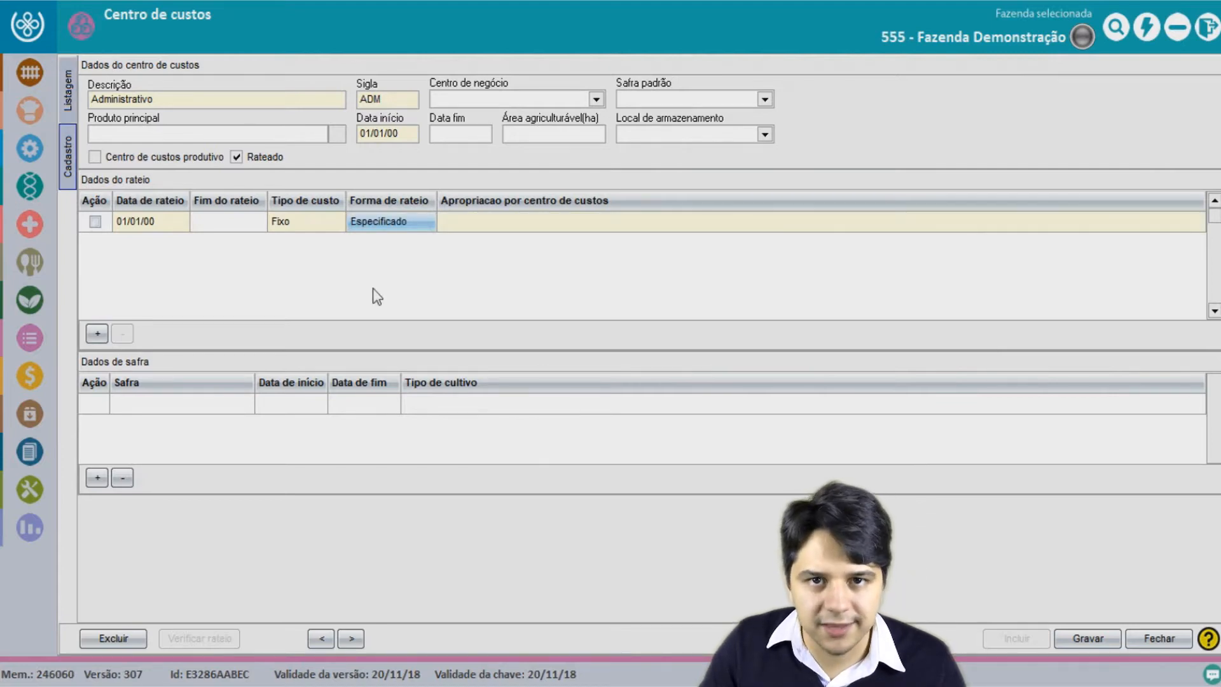
# Define the entry's Apropriação por centro de custos as 25% each for Agricultura, Pecuária de Corte, Pecuária Leiteira and Suinocultura, and confirm it.
pyautogui.click(503, 224)
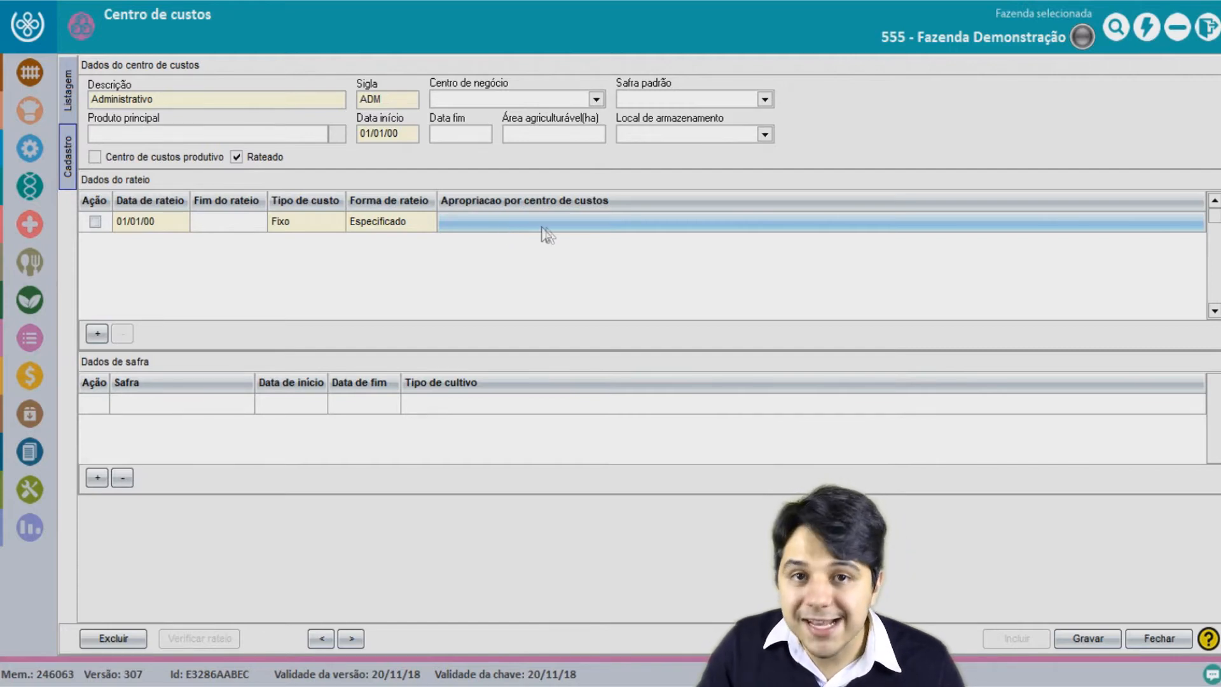
pyautogui.click(647, 222)
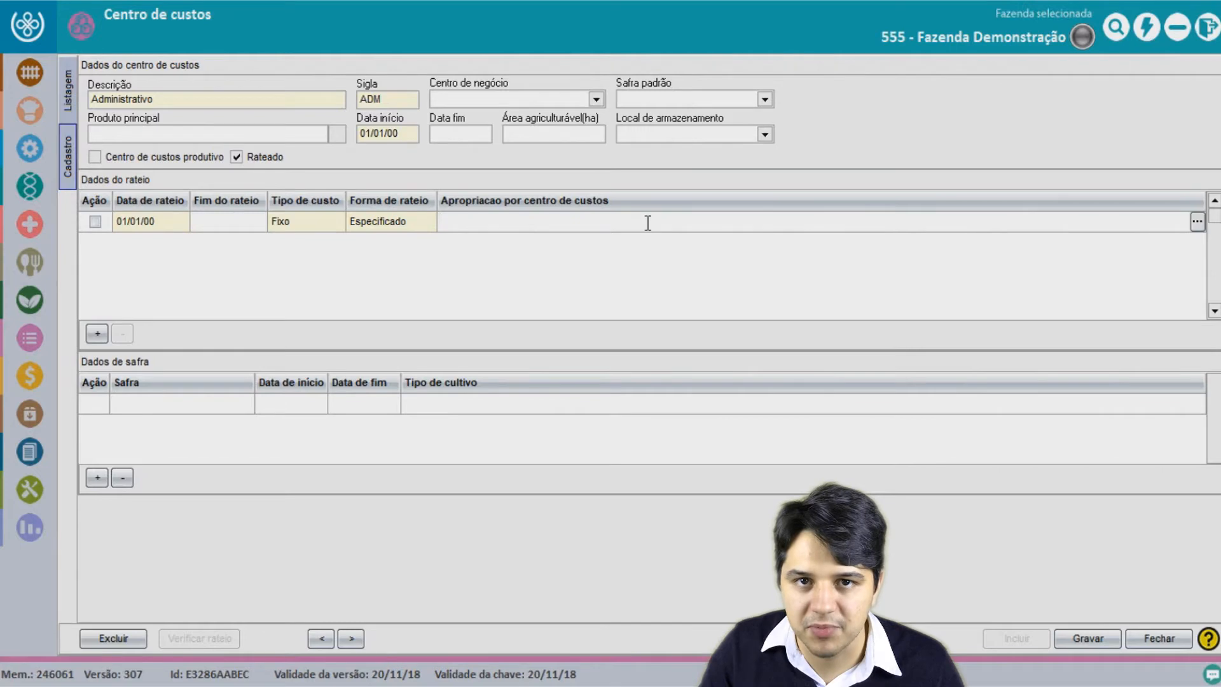
pyautogui.click(1196, 222)
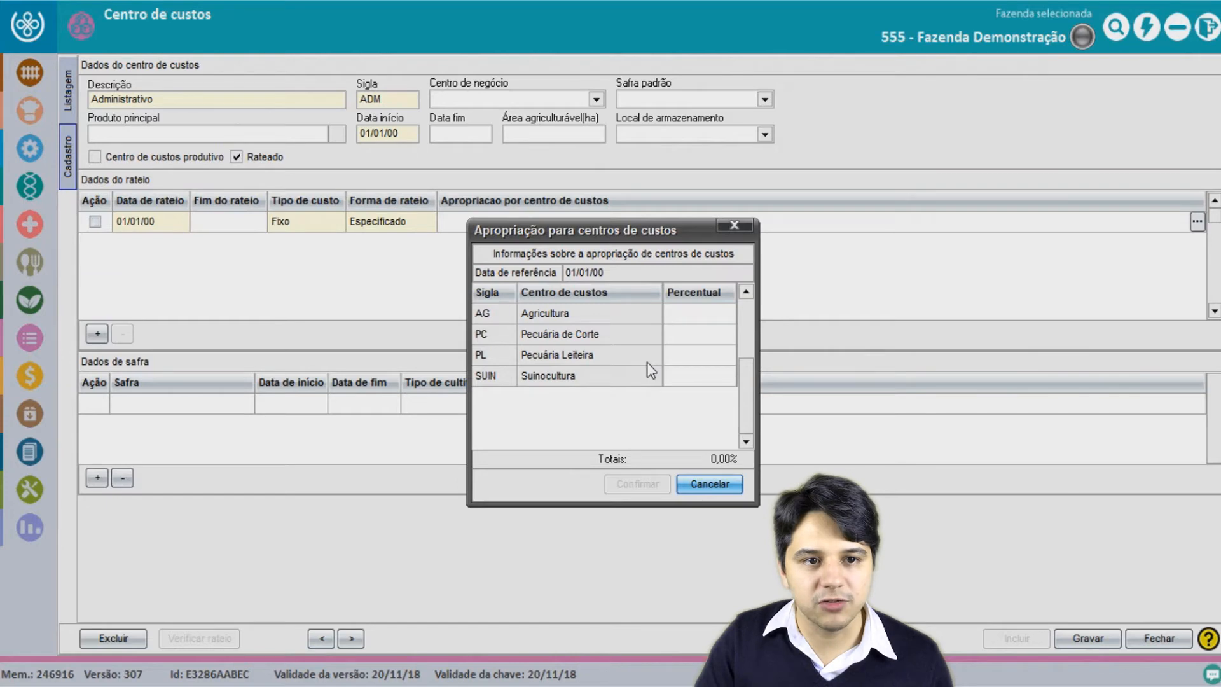
pyautogui.click(699, 323)
pyautogui.write('25')
pyautogui.click(703, 350)
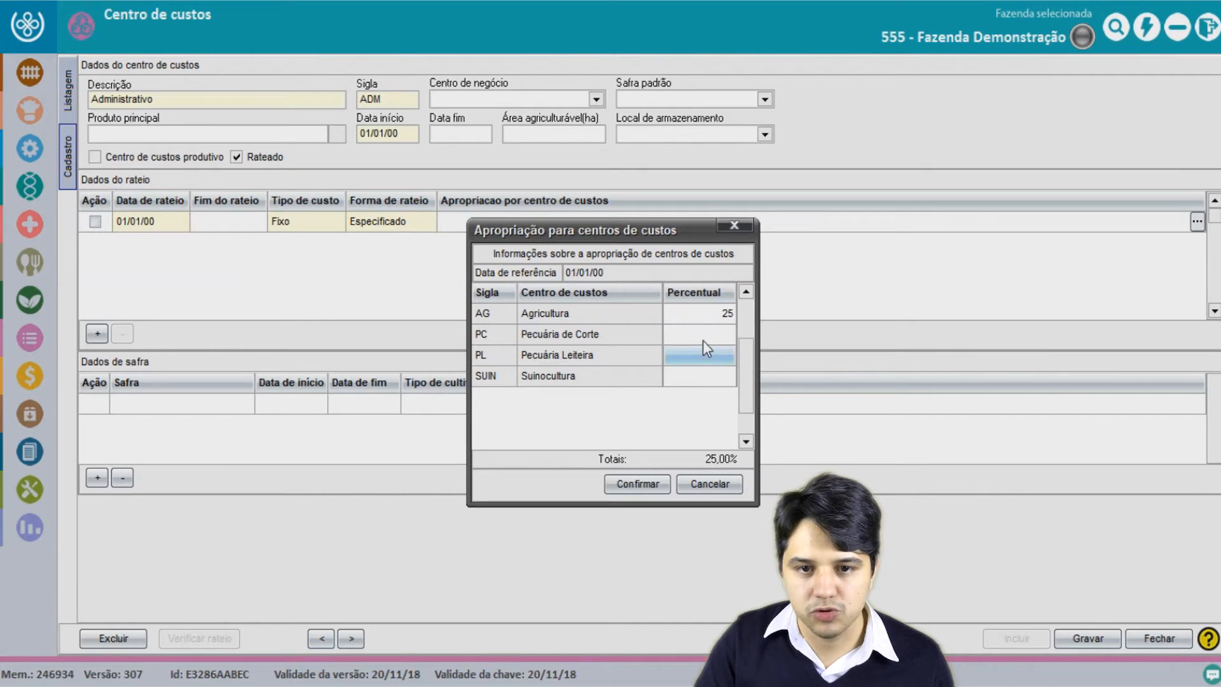
pyautogui.click(704, 335)
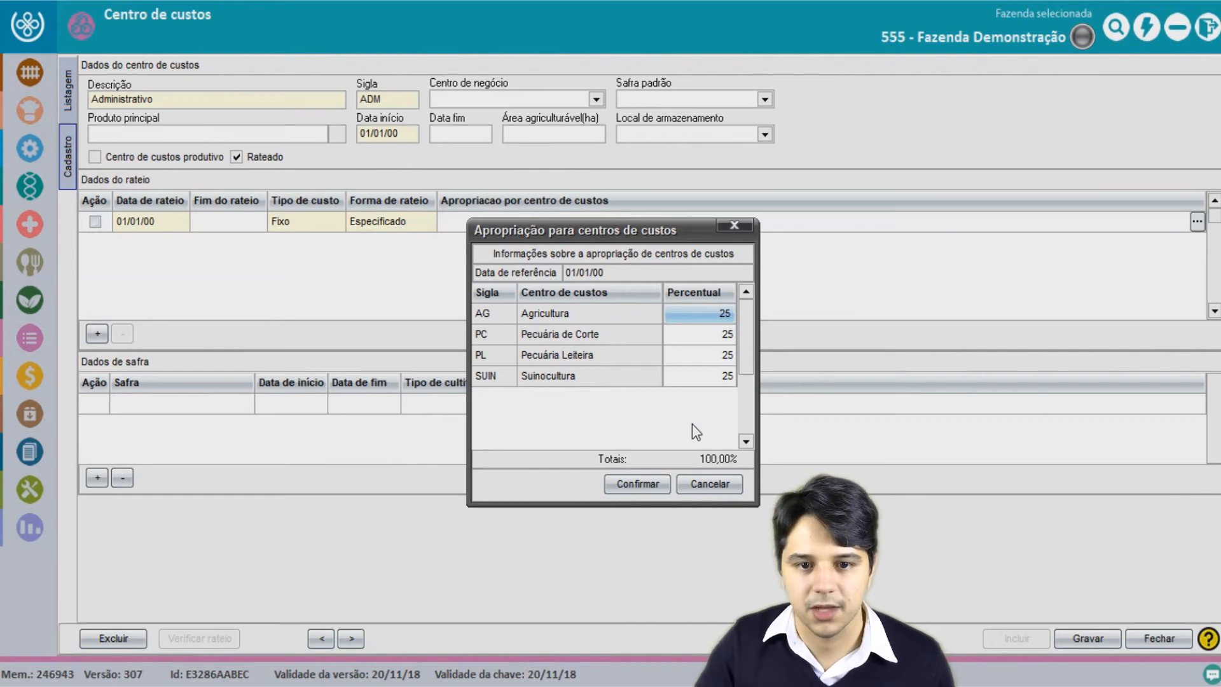
pyautogui.click(636, 484)
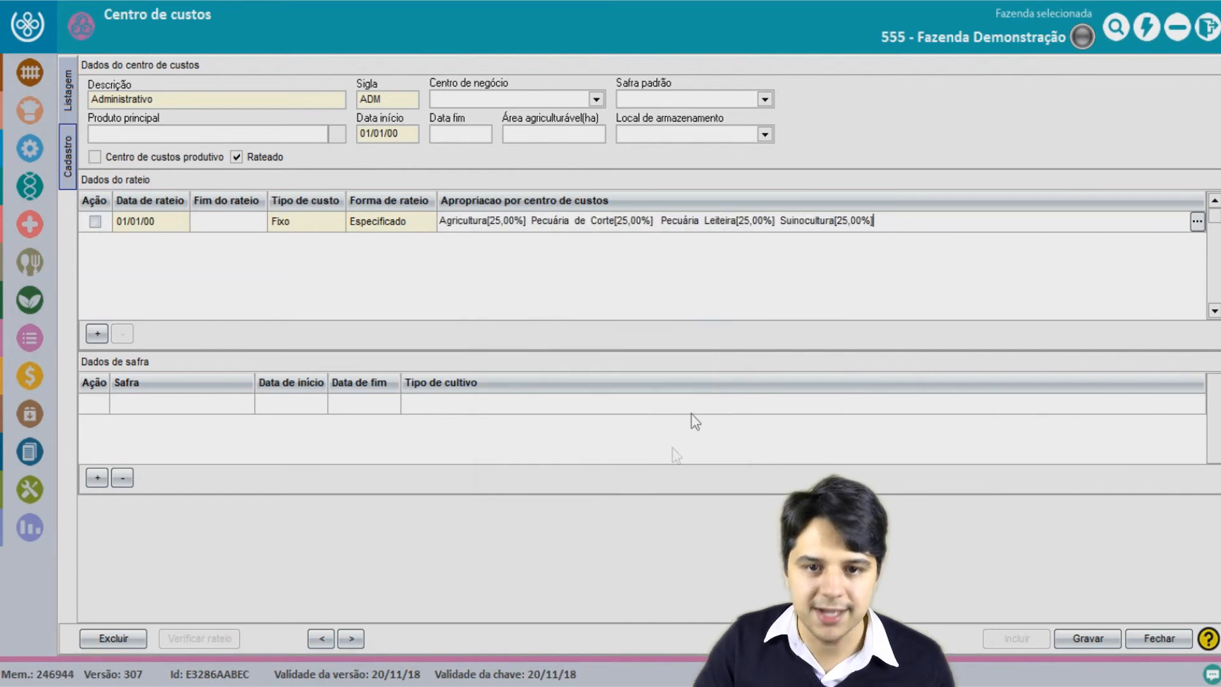
# Save the Administrativo cost centre and return to the list of registered cost centres.
pyautogui.click(1090, 638)
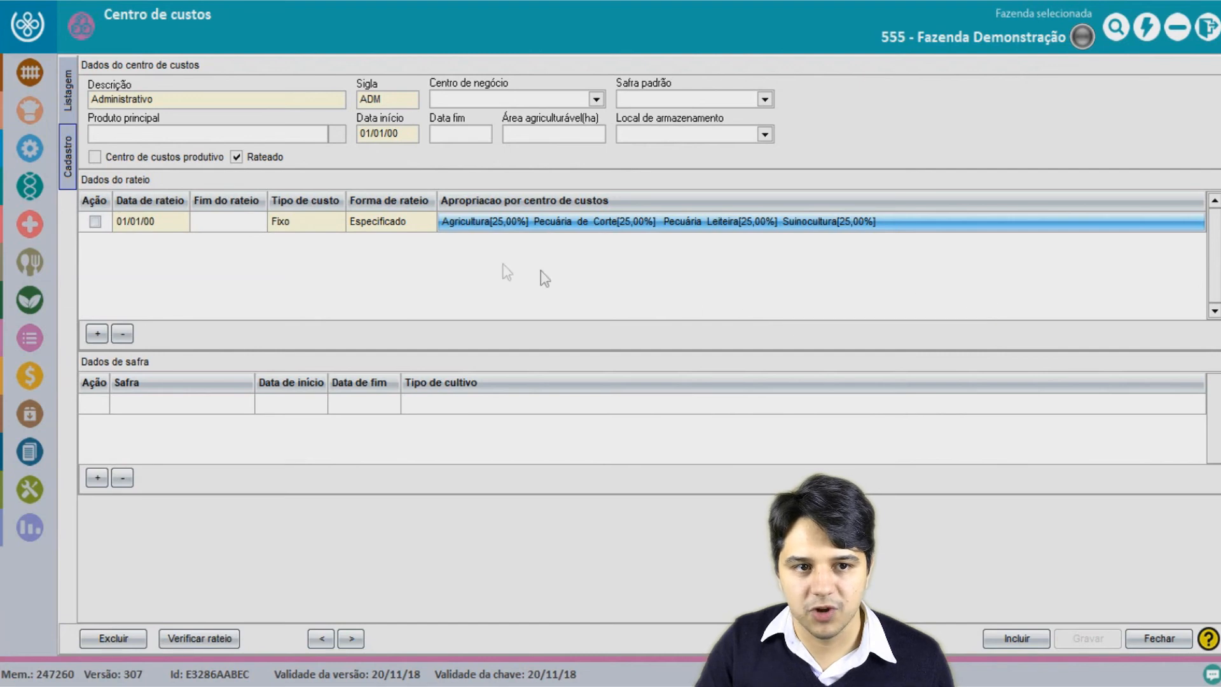
pyautogui.click(69, 90)
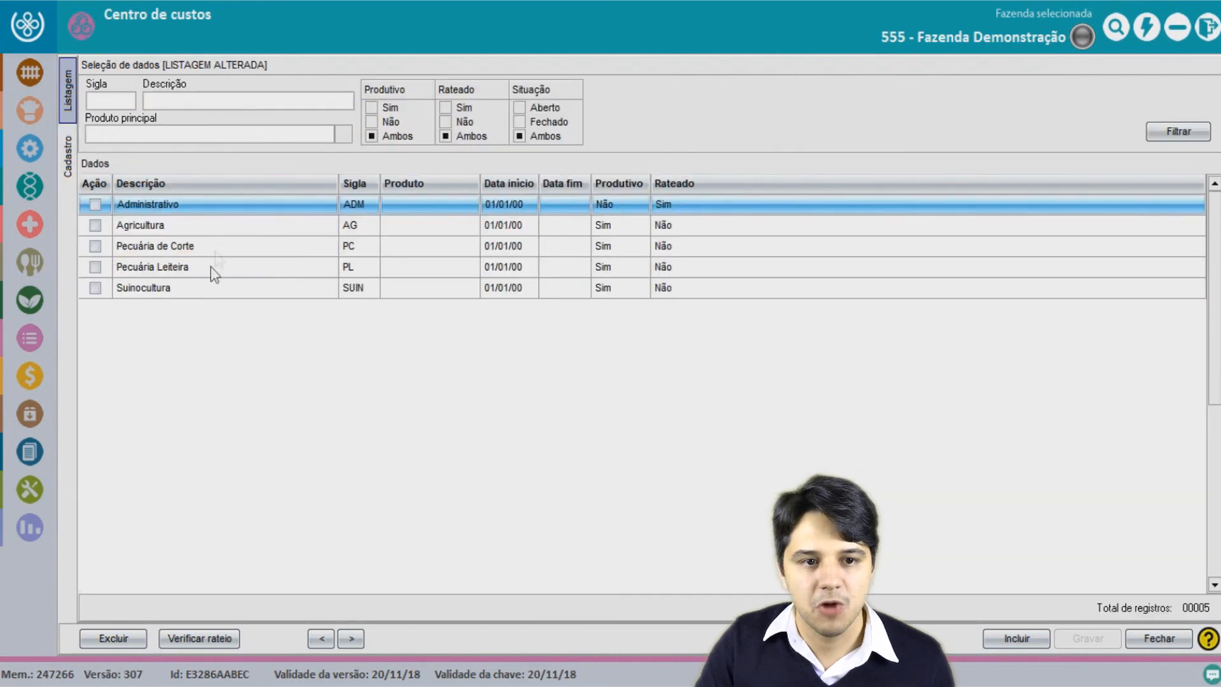